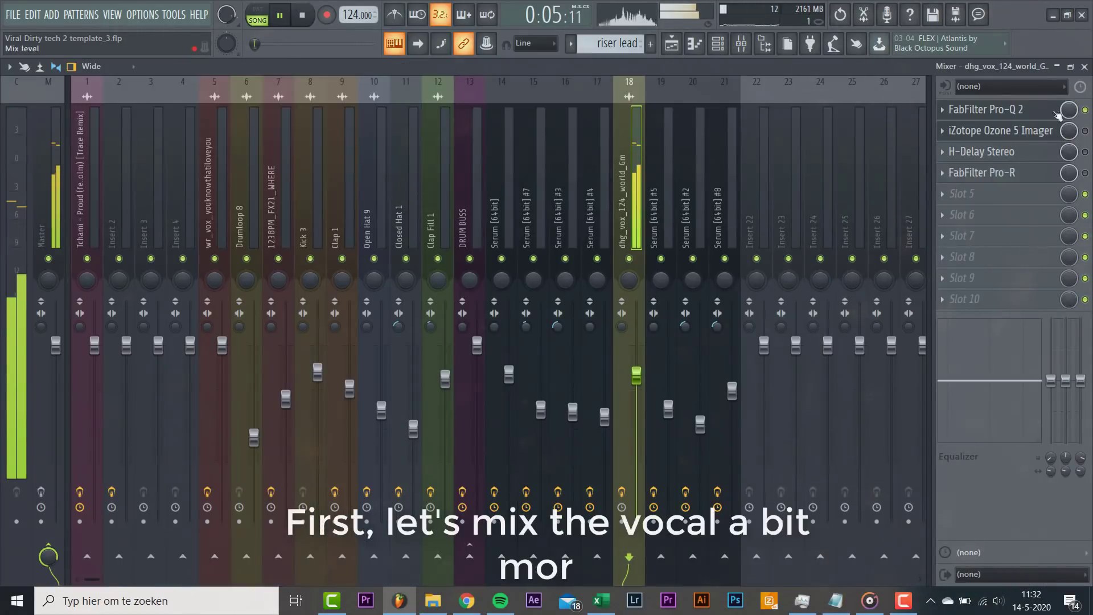
Open the FabFilter Pro-Q 2 equalizer on the vocal's mixer track
left_click(1058, 114)
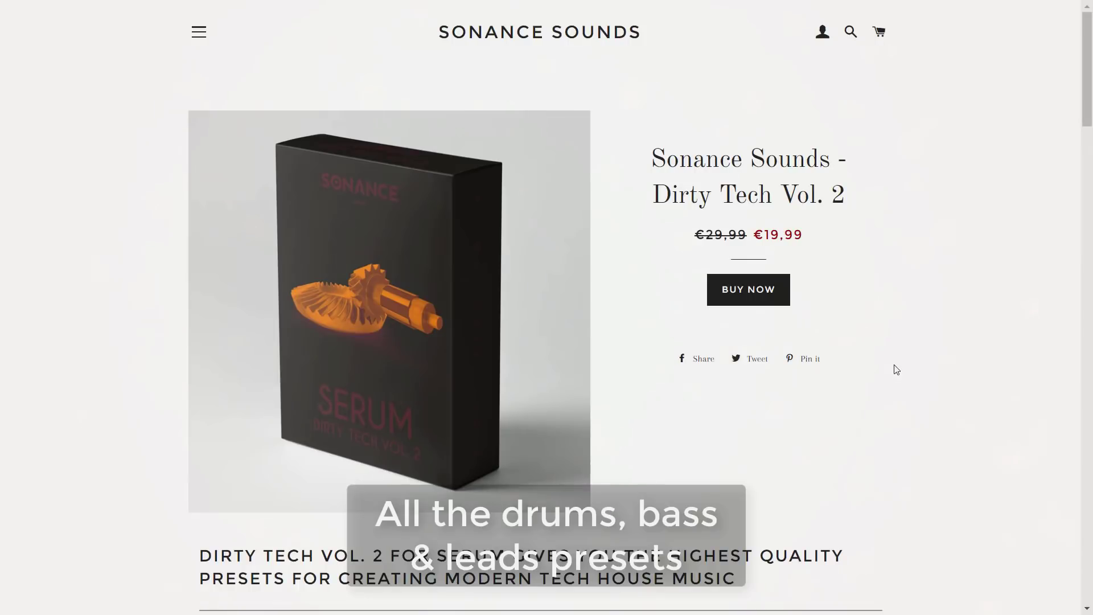
Examine the Dirty Tech Vol. 2 product page, including the pack description, demo video section and list of included presets and samples
scroll(898, 370, "down", 7)
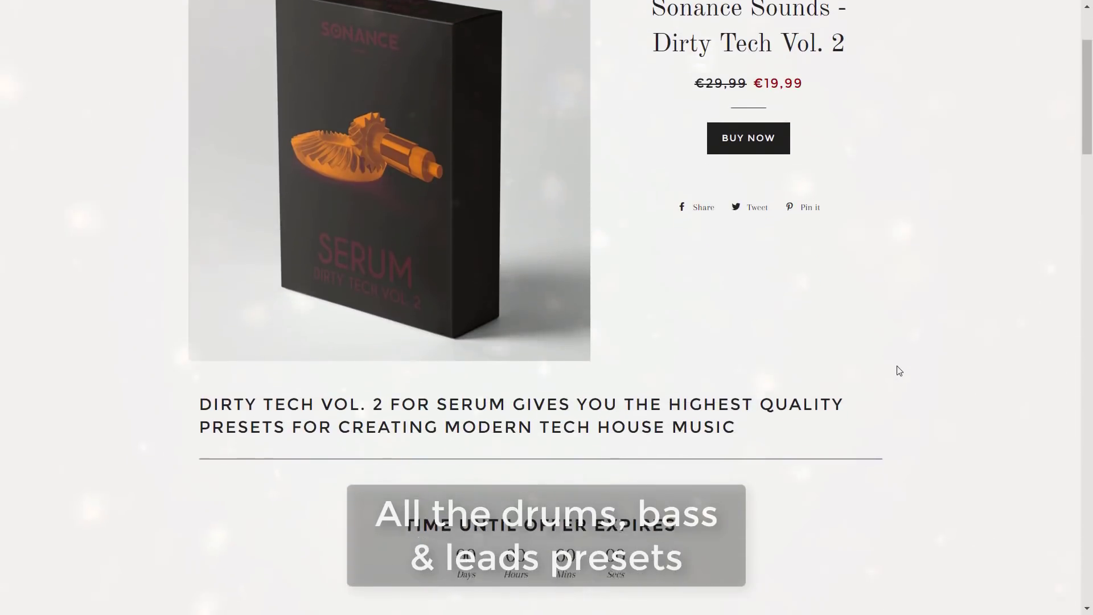
scroll(900, 373, "down", 5)
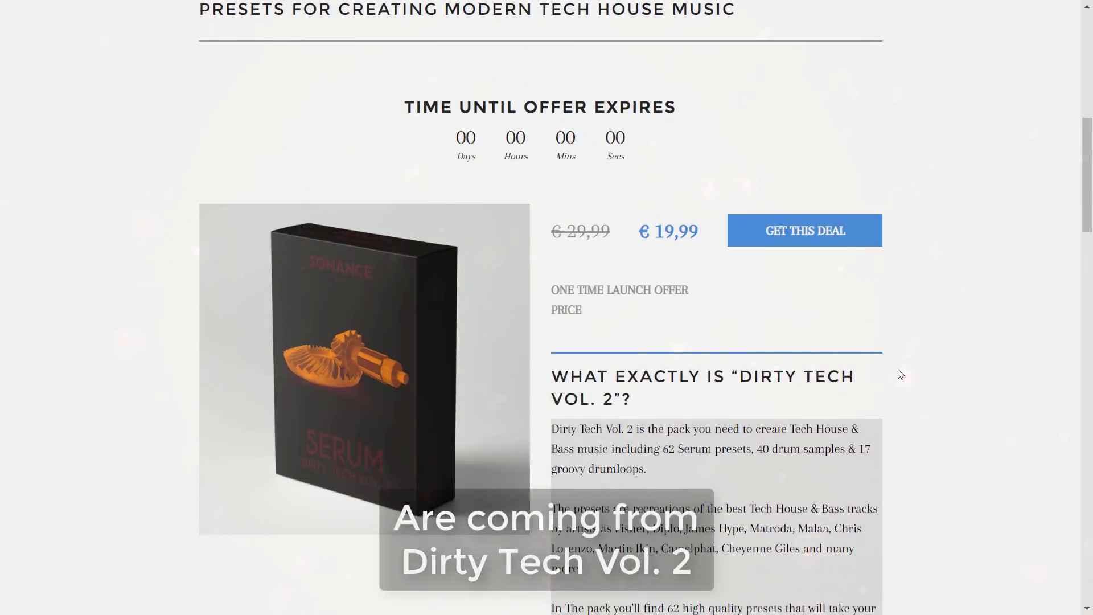
scroll(902, 376, "down", 6)
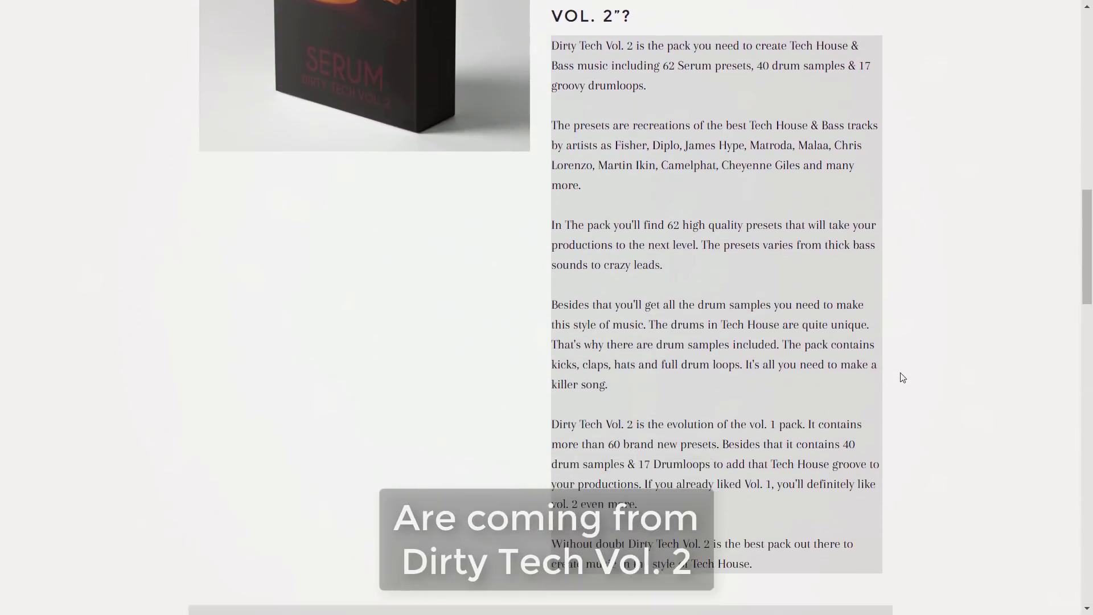
scroll(903, 379, "down", 5)
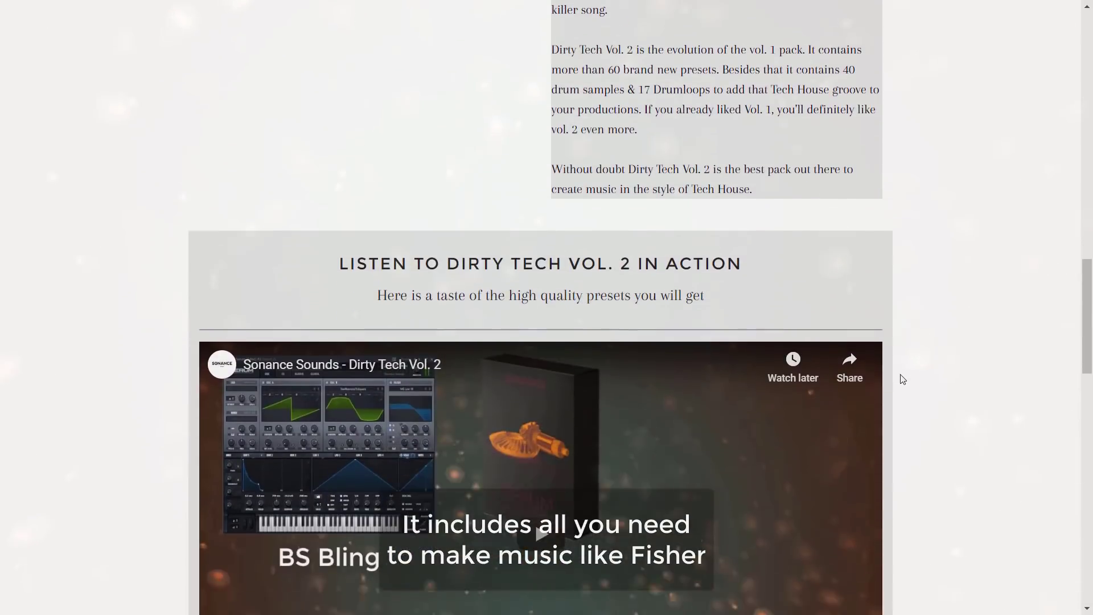
scroll(903, 382, "down", 6)
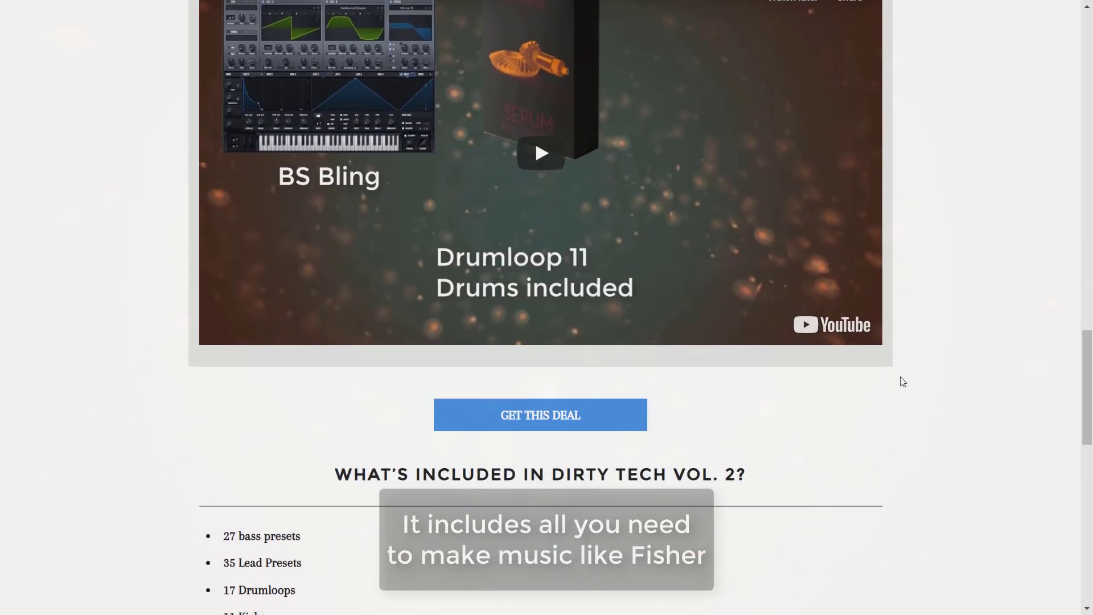
scroll(903, 382, "down", 7)
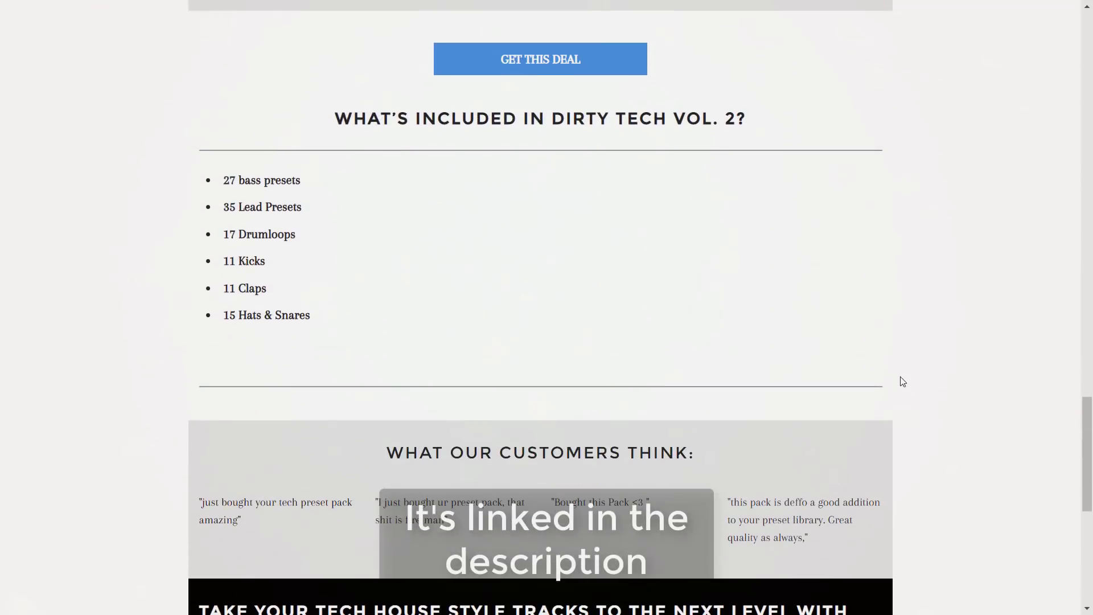
scroll(902, 381, "down", 4)
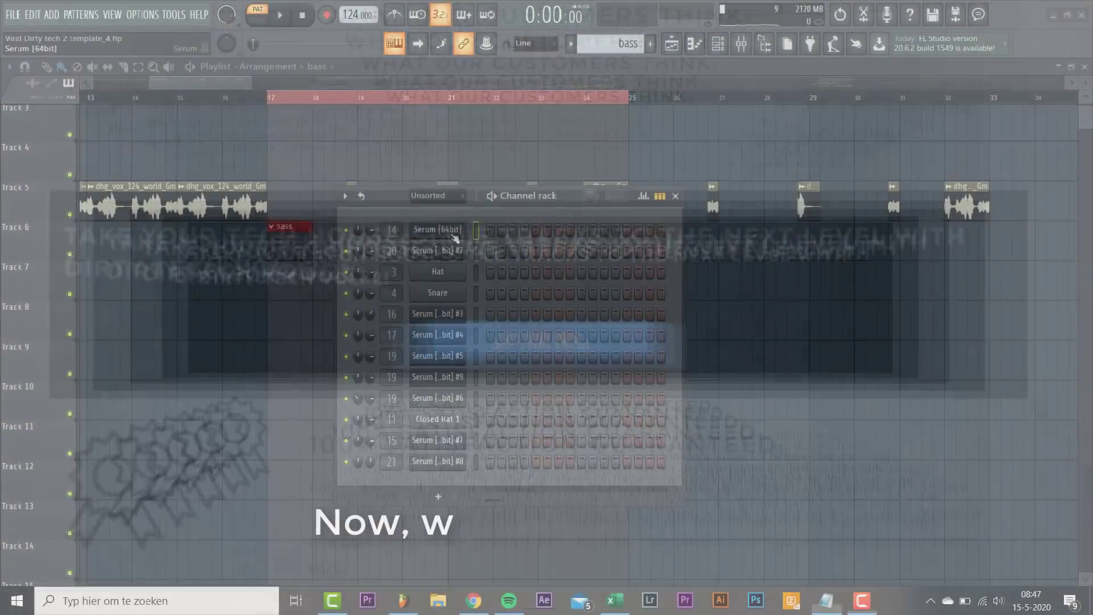
Load the BS Giles 1 preset from Sonance Sounds Dirty Tech Vol. 2 into the first Serum channel
left_click(455, 234)
left_click_drag(465, 112, 471, 124)
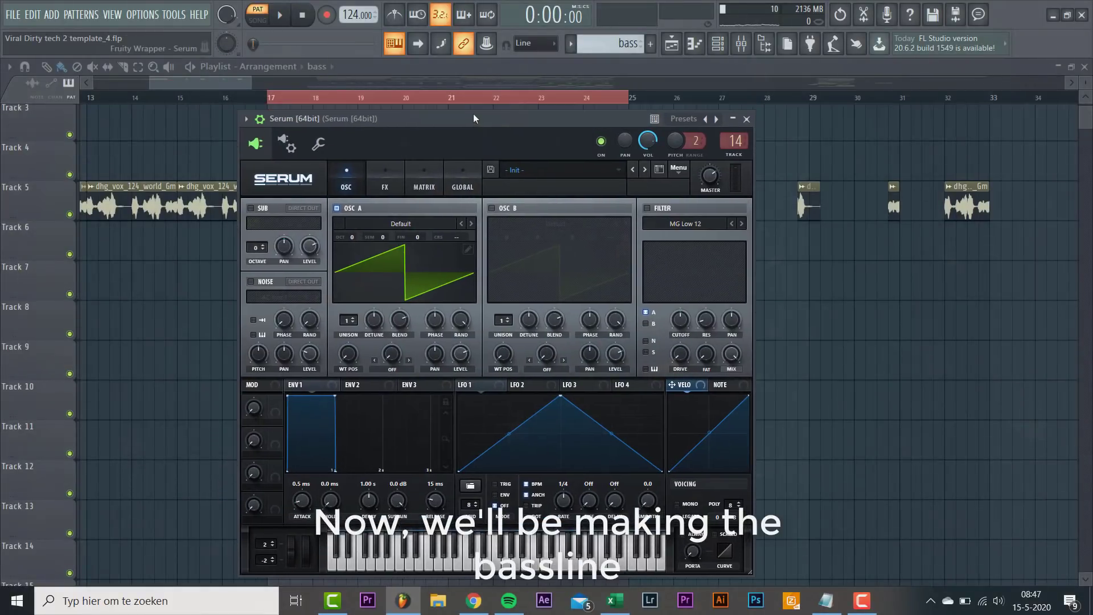
left_click(675, 168)
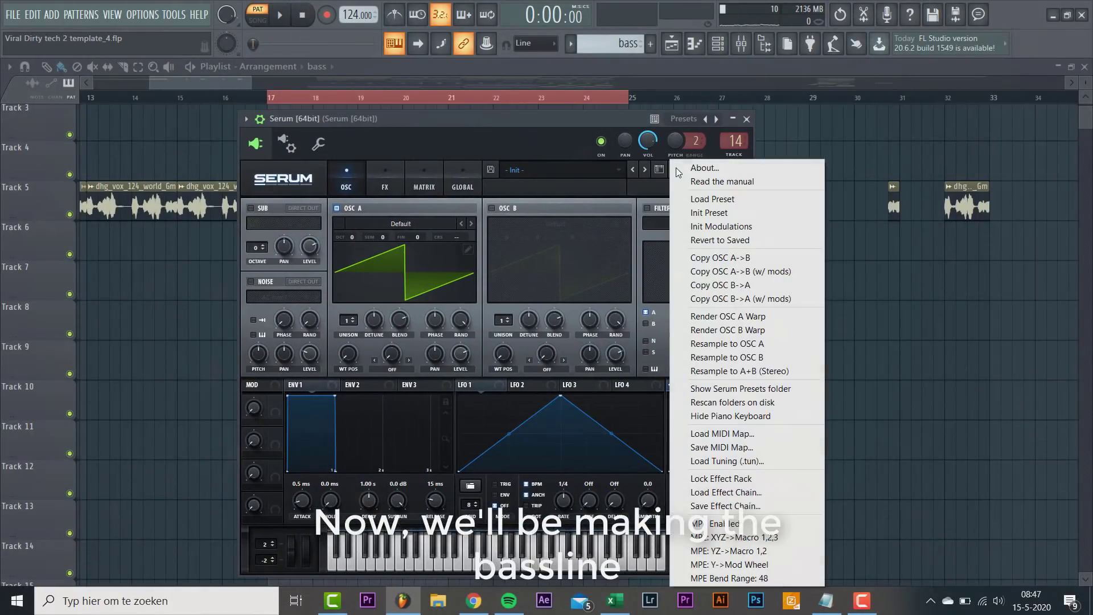
left_click(590, 171)
mouse_move(887, 279)
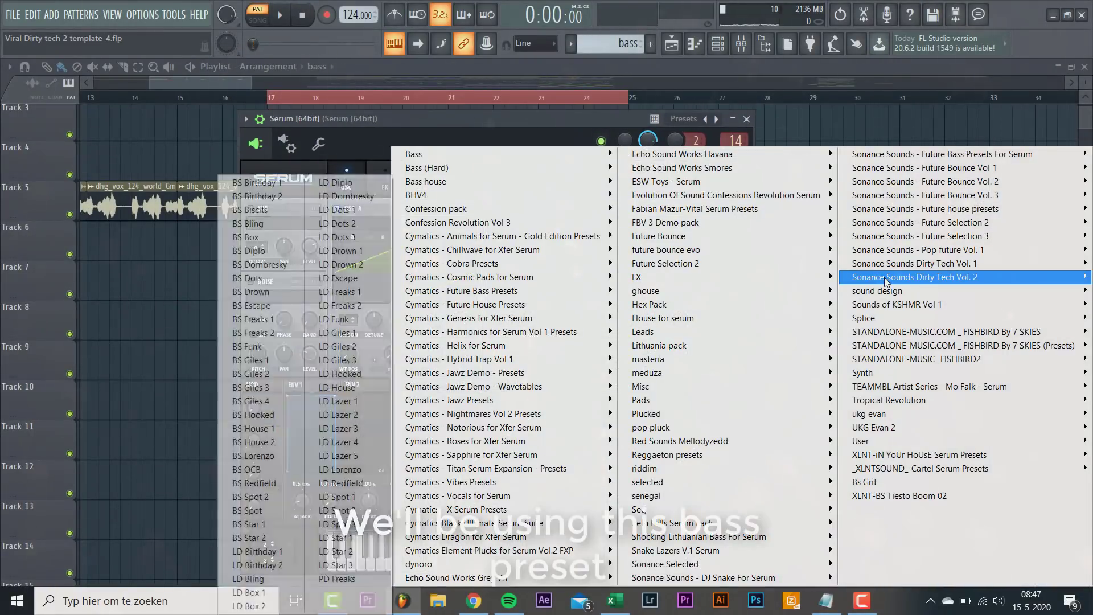
left_click(273, 364)
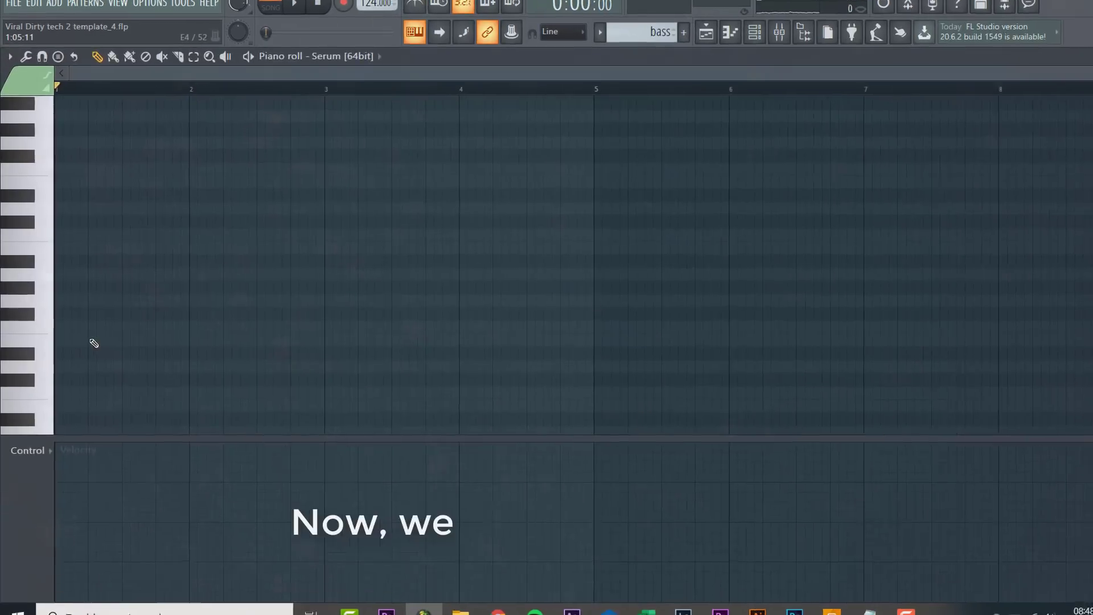
Draw the opening bass riff in the Serum channel's piano roll with G4, G#4 and A#4 notes over about one and a half bars
left_click_drag(86, 245, 40, 228)
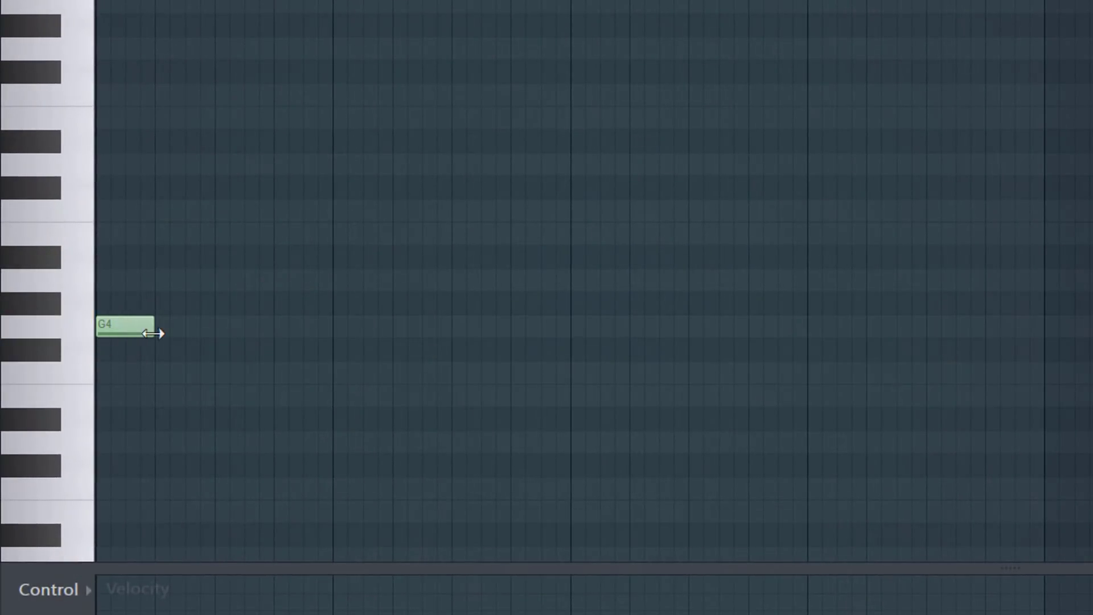
key("space")
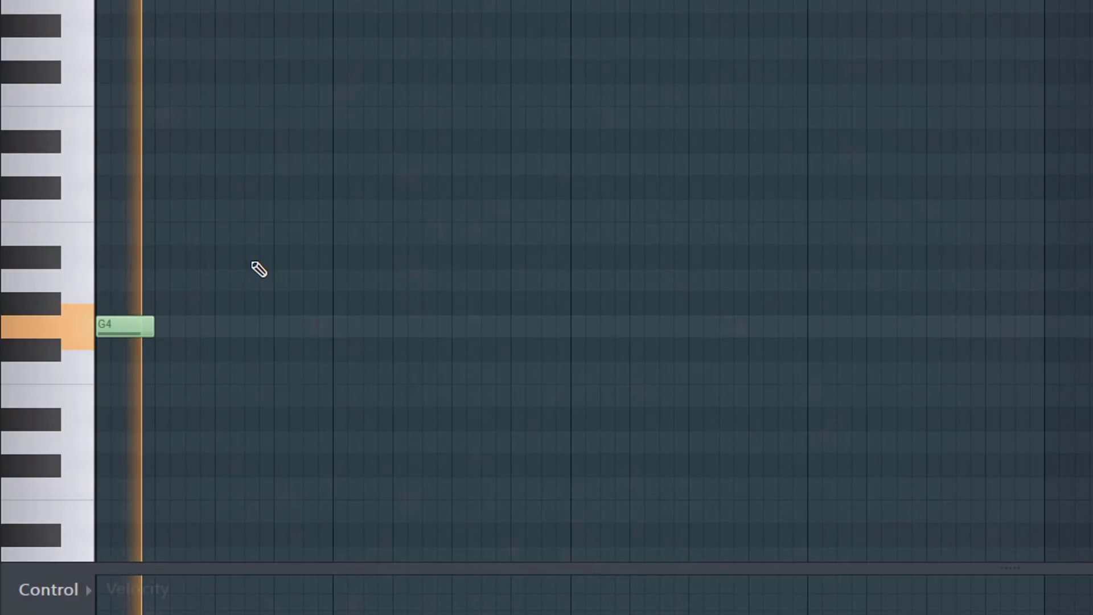
left_click(171, 302)
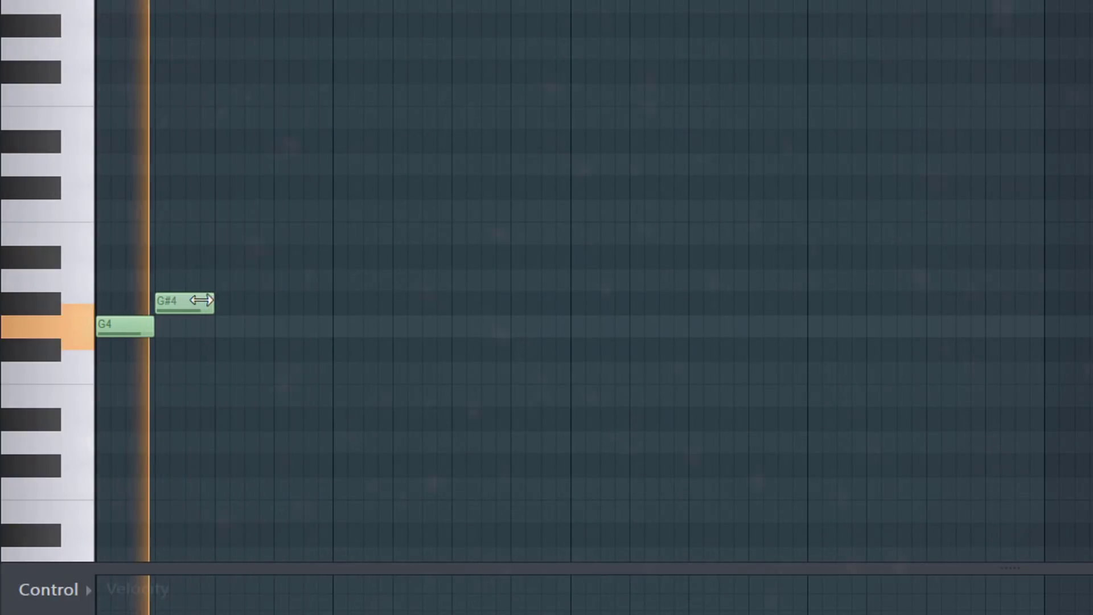
left_click_drag(209, 301, 142, 306)
left_click(192, 258)
left_click(172, 305)
left_click(204, 286)
left_click(220, 262)
left_click(236, 299)
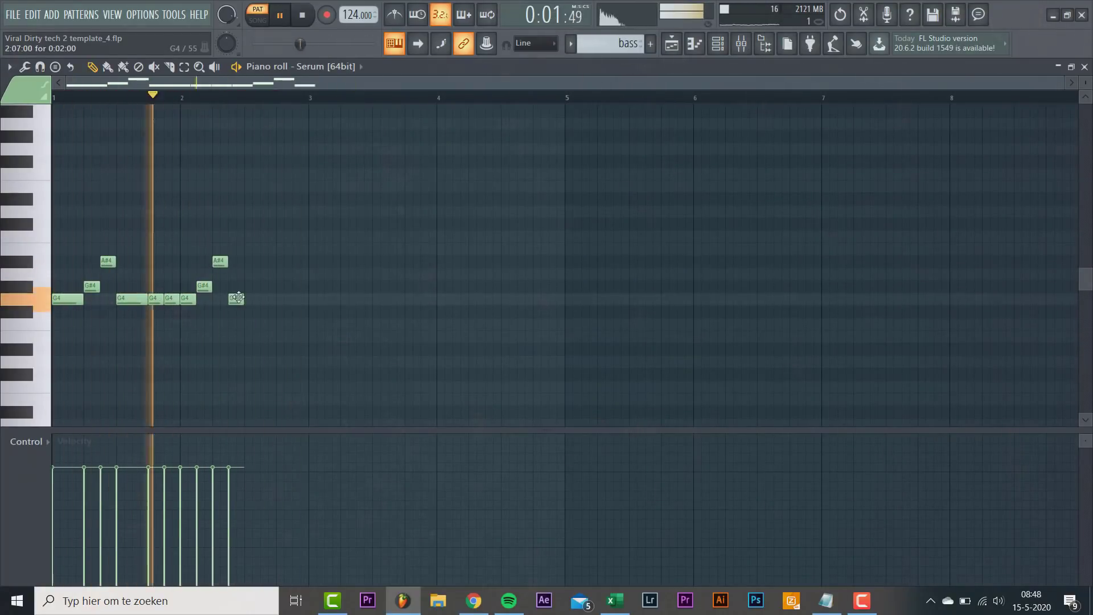
Extend the bassline to four bars, finishing bar 4 with C5, A#4, G4, D#4 and D4, and play it back
key("ctrl+b")
left_click(344, 274, "ctrl")
left_click_drag(598, 287, 598, 237)
key("space")
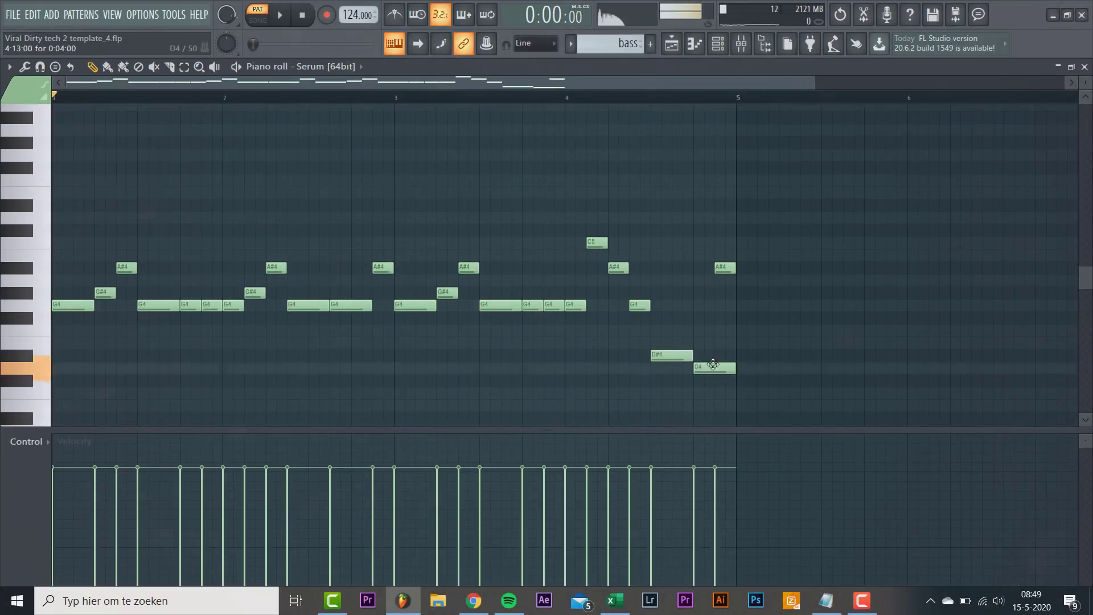
left_click_drag(704, 368, 714, 368)
key("space")
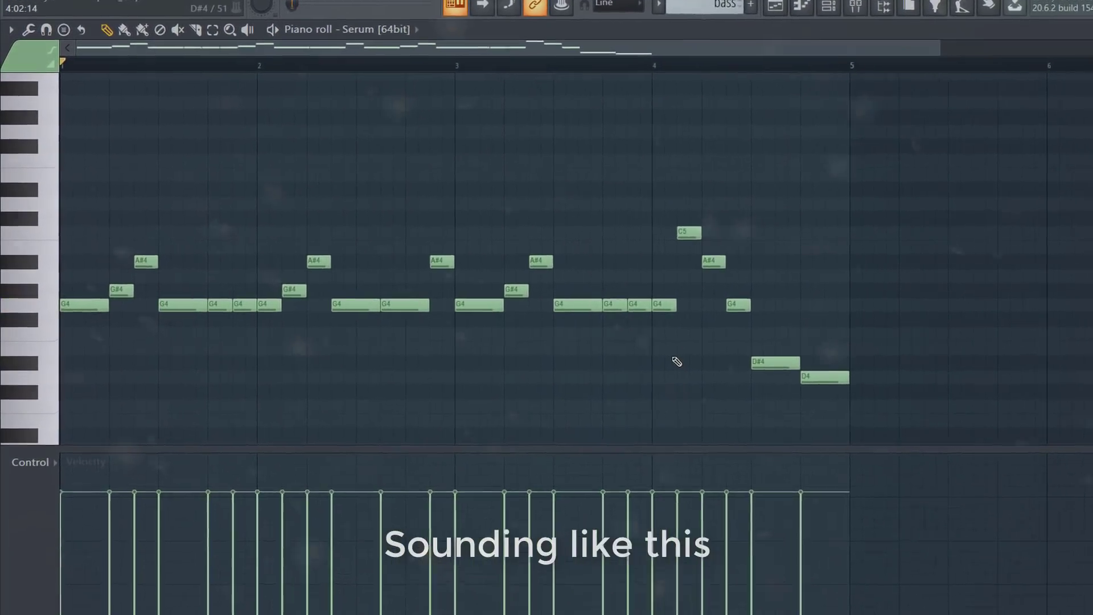
key("space")
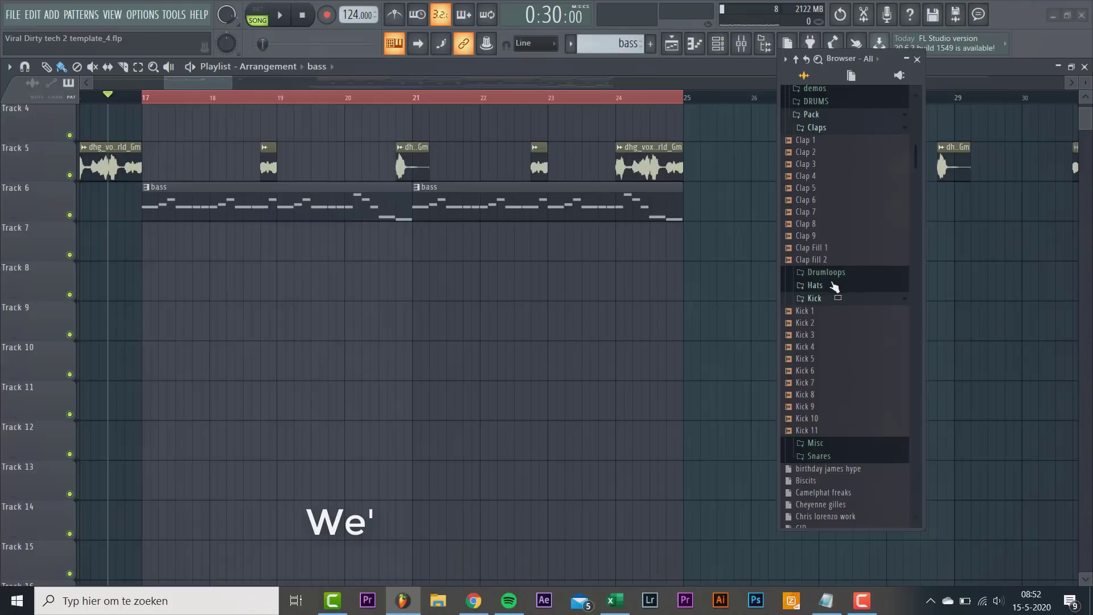
Add the Kick 1, Clap 1 and Open Hat 9 samples to Tracks 7, 8 and 9 of the playlist within bar 17
scroll(834, 286, "down", 2)
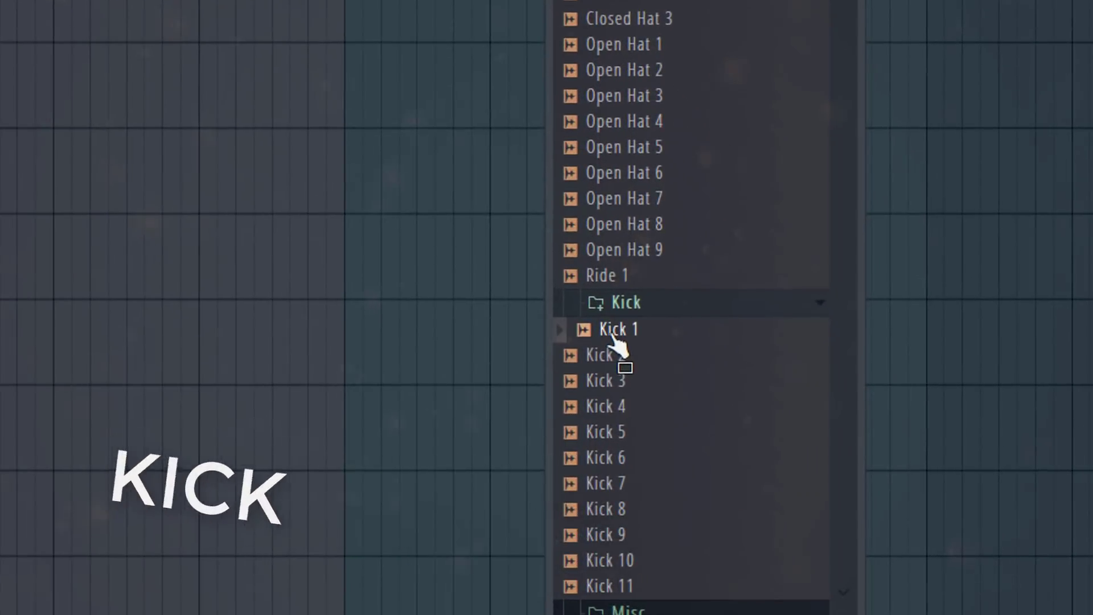
left_click_drag(618, 342, 165, 200)
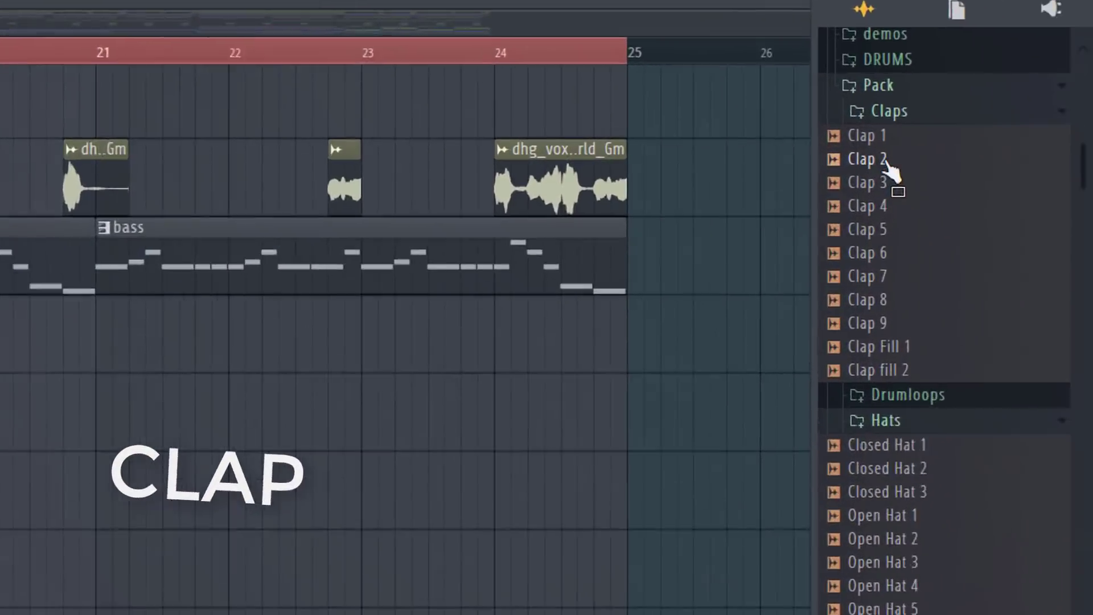
left_click(1028, 139)
left_click_drag(729, 160, 277, 255)
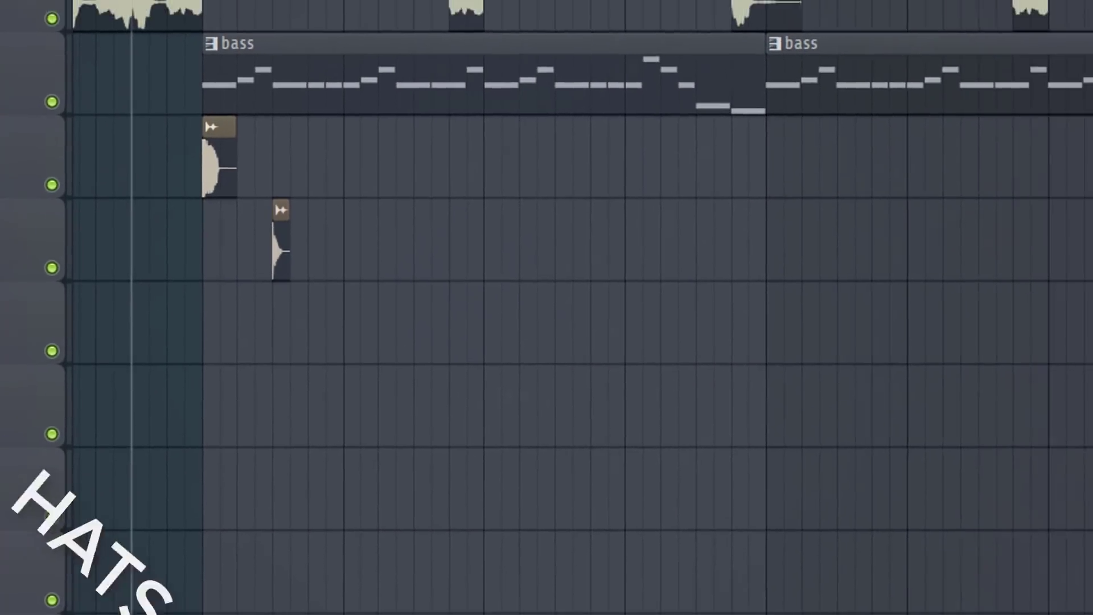
left_click(819, 430)
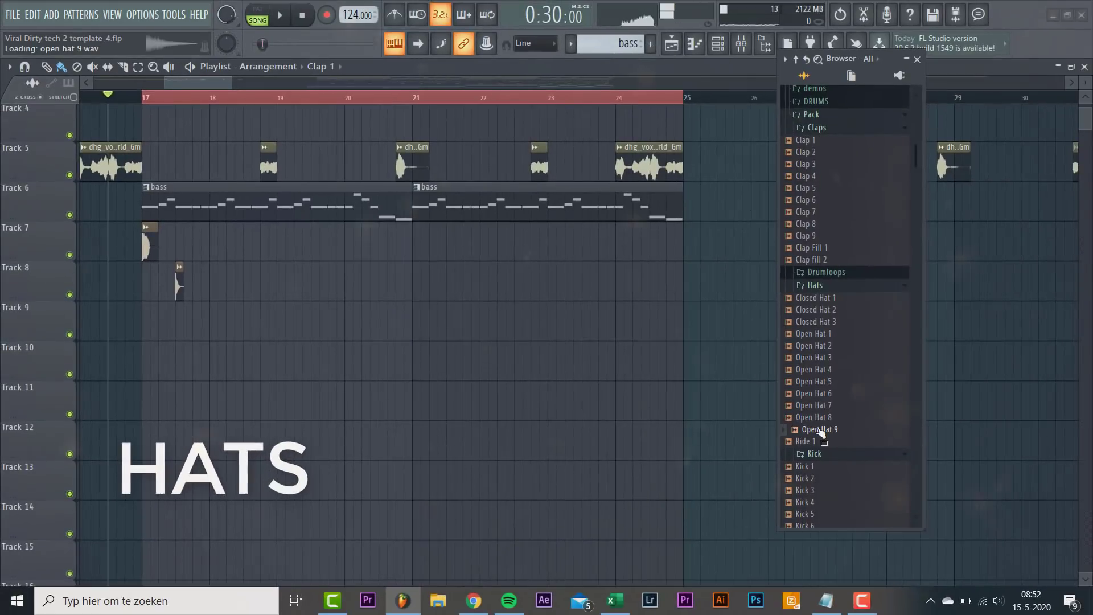
left_click_drag(820, 431, 238, 322)
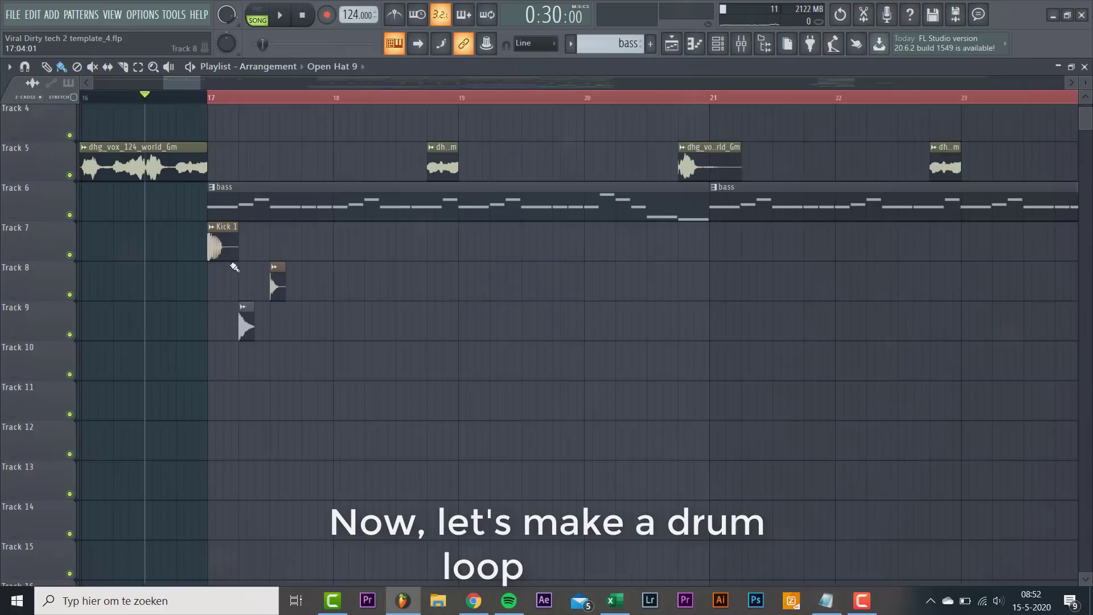
Build a one-bar drum loop with kicks on every beat, claps on beats 2 and 4 and offbeat open hats, and duplicate it
left_click(254, 245)
left_click(295, 251)
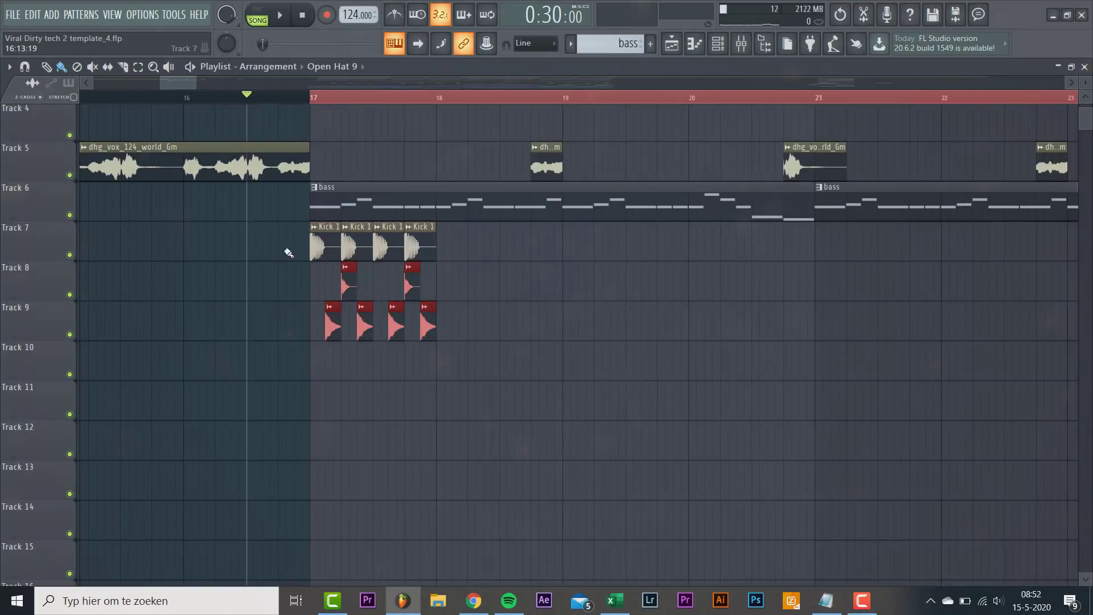
key("ctrl+b")
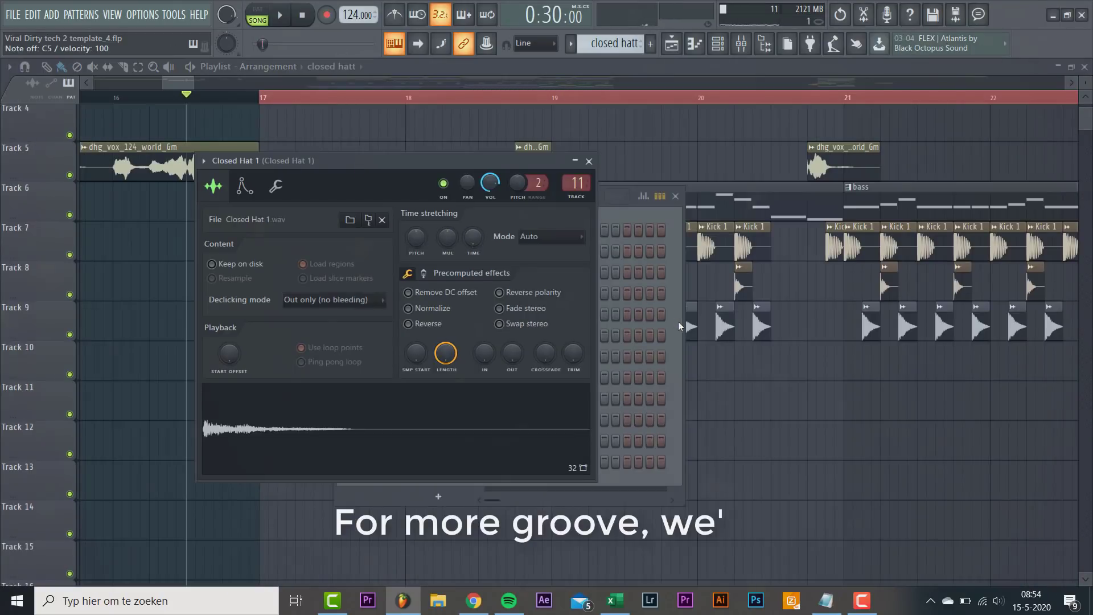
Open the piano roll of the Closed Hat 1 channel and draw the first notes of the closed hat pattern
left_click(679, 321)
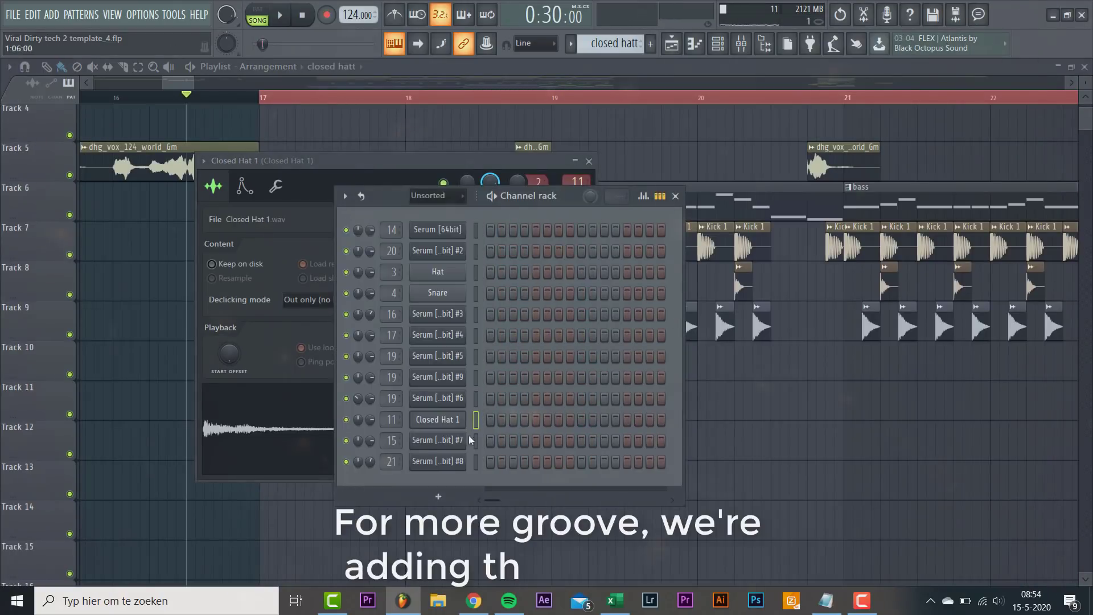
right_click(437, 422)
left_click(495, 416)
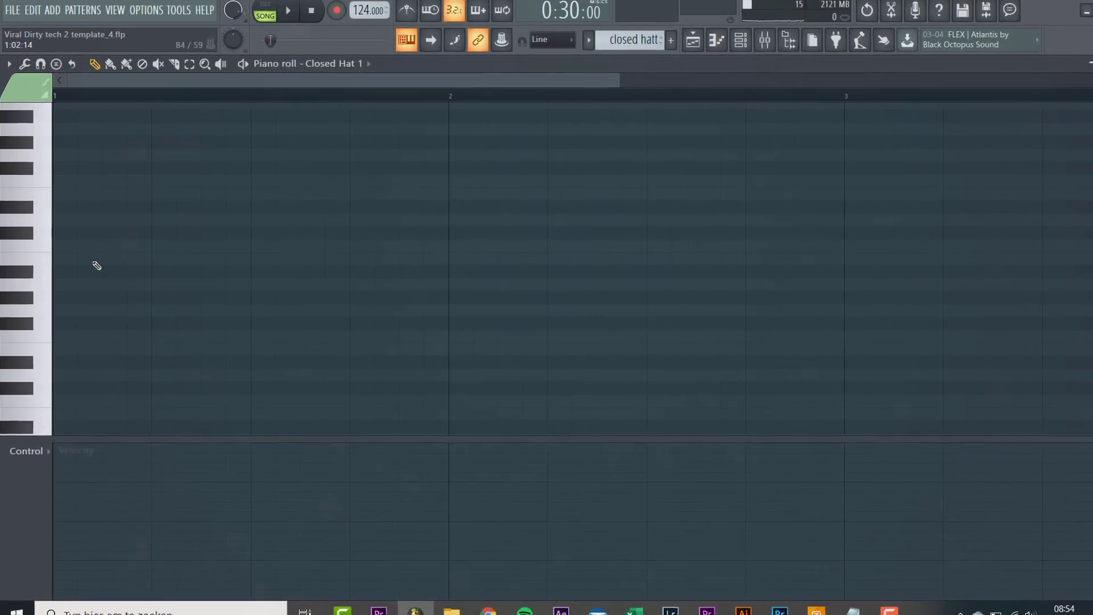
left_click(143, 260)
left_click_drag(166, 281, 153, 269)
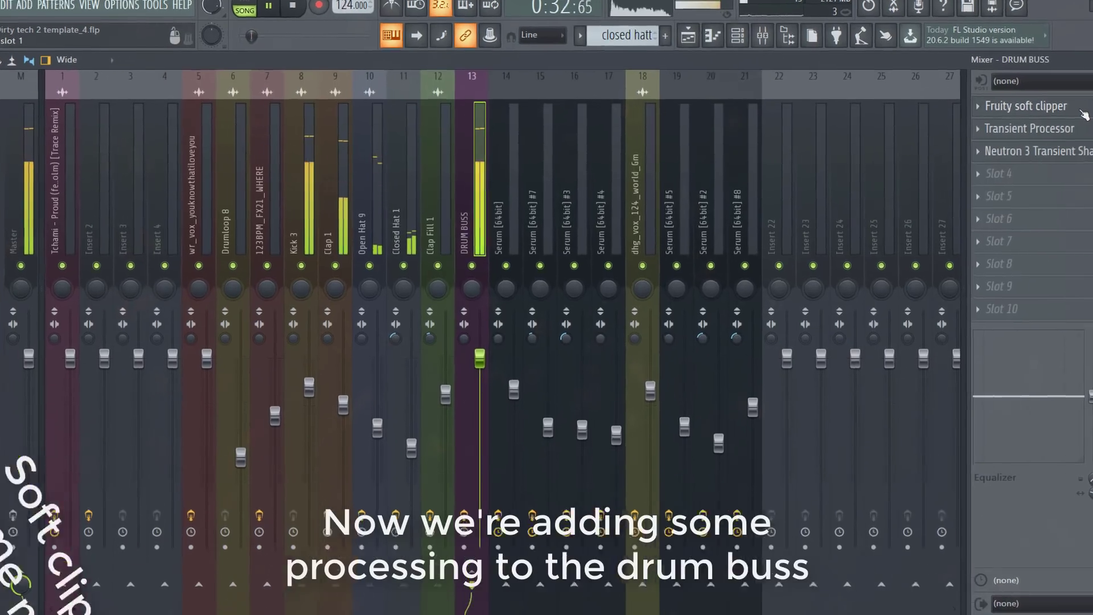
Inspect the Fruity soft clipper settings on the DRUM BUSS mixer track
left_click(1039, 115)
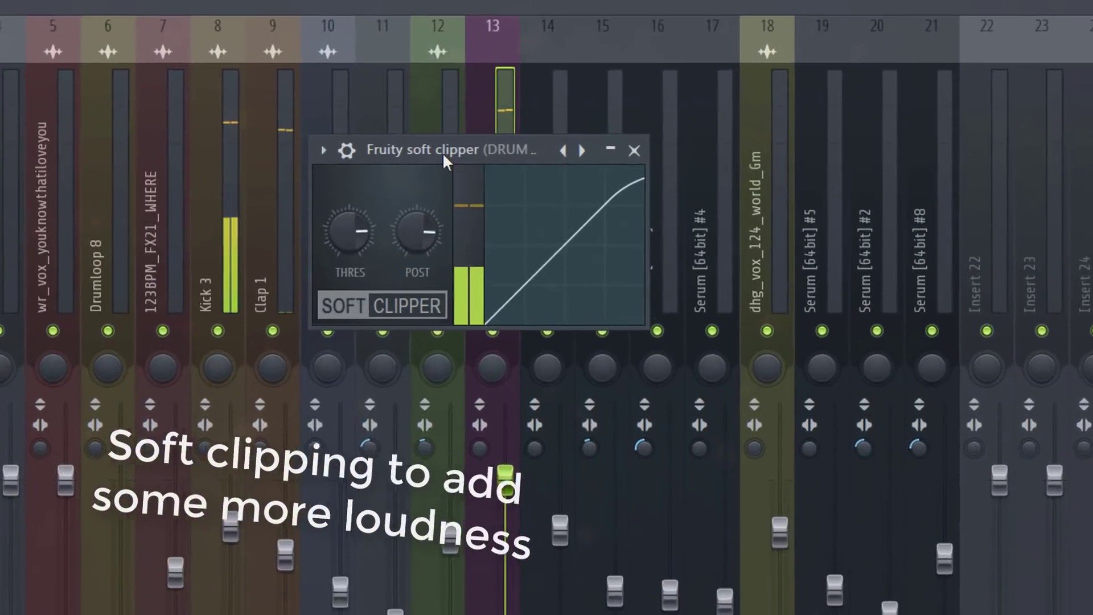
left_click_drag(440, 155, 462, 156)
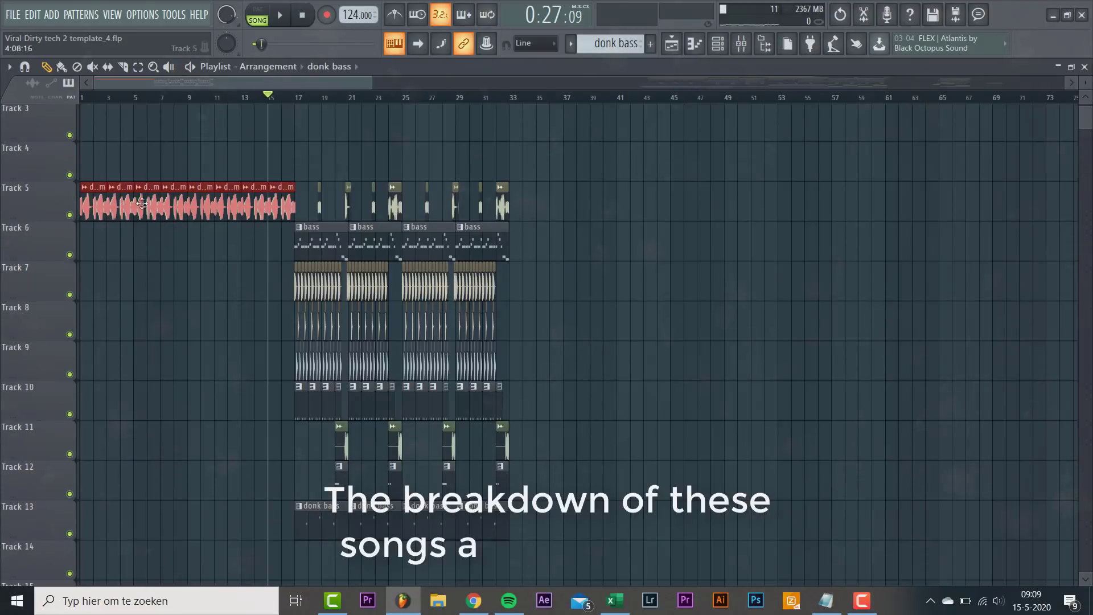
Copy the intro vocal clips on Track 5 so that the copy starts at bar 33, right after the drop
left_click_drag(142, 203, 610, 207)
scroll(607, 207, "up", 3)
left_click_drag(537, 208, 462, 208)
scroll(450, 211, "up", 5)
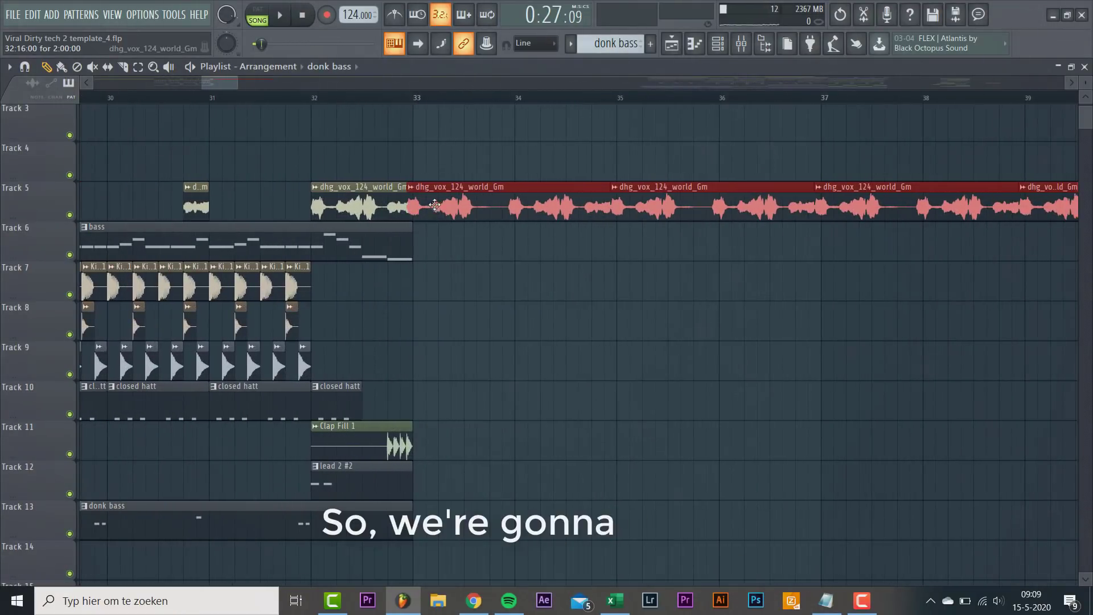
scroll(435, 205, "up", 3)
scroll(445, 237, "down", 8)
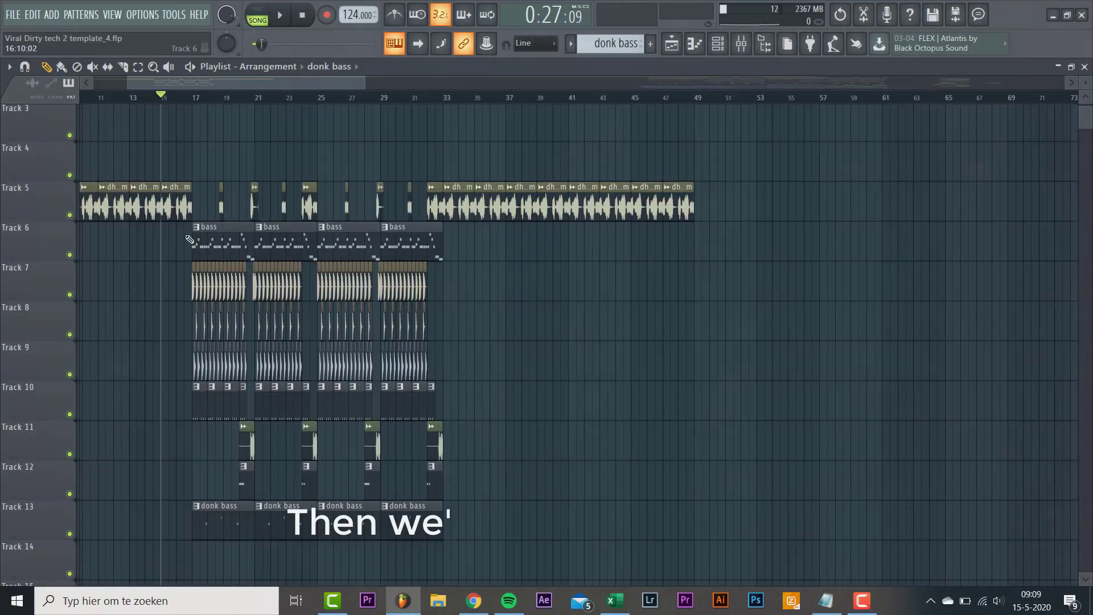
Copy the bass, drum, lead and donk bass clips of the drop on Tracks 6 to 13 to start at bar 33
left_click_drag(186, 223, 447, 409)
left_click_drag(235, 282, 127, 282)
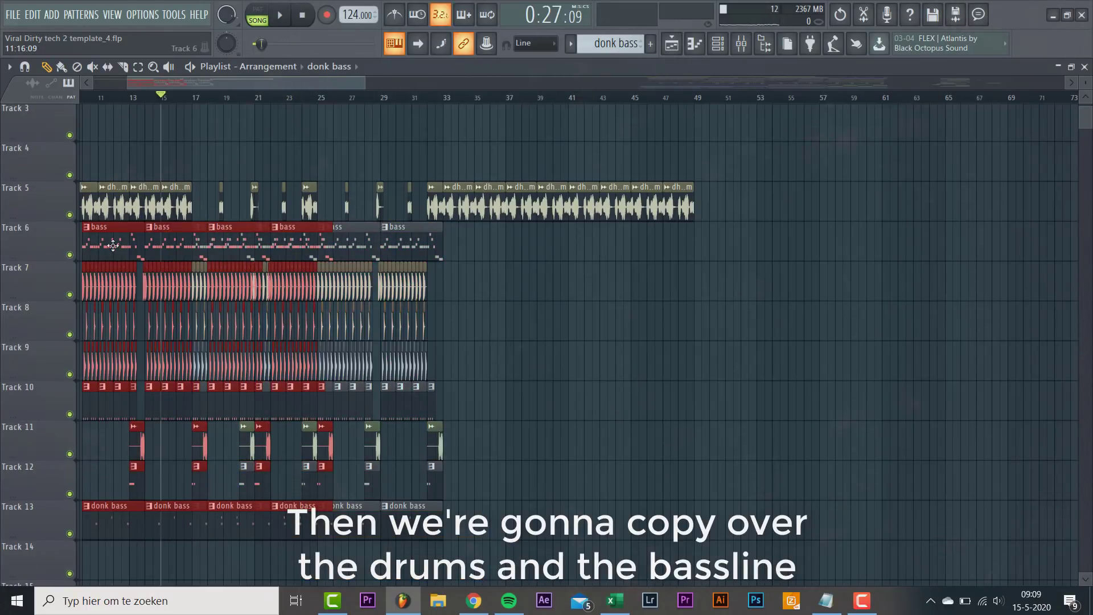
left_click_drag(113, 245, 477, 272)
scroll(477, 272, "up", 5)
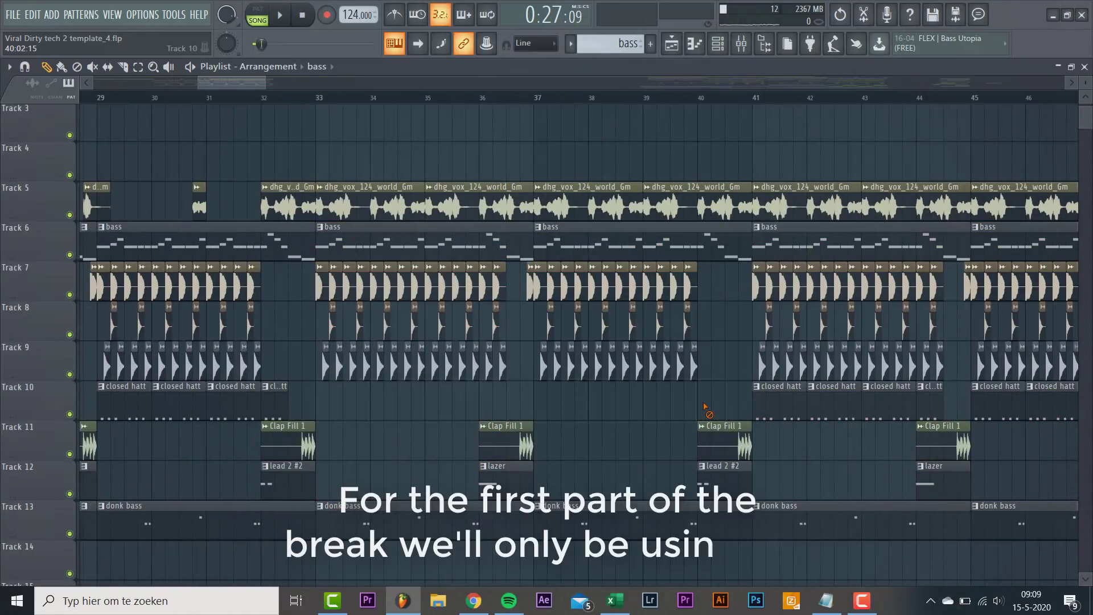
Remove the open hat clips on Track 9 between bars 33 and 41, leaving that breakdown section with only kick and clap
scroll(705, 406, "up", 2)
scroll(702, 433, "up", 3)
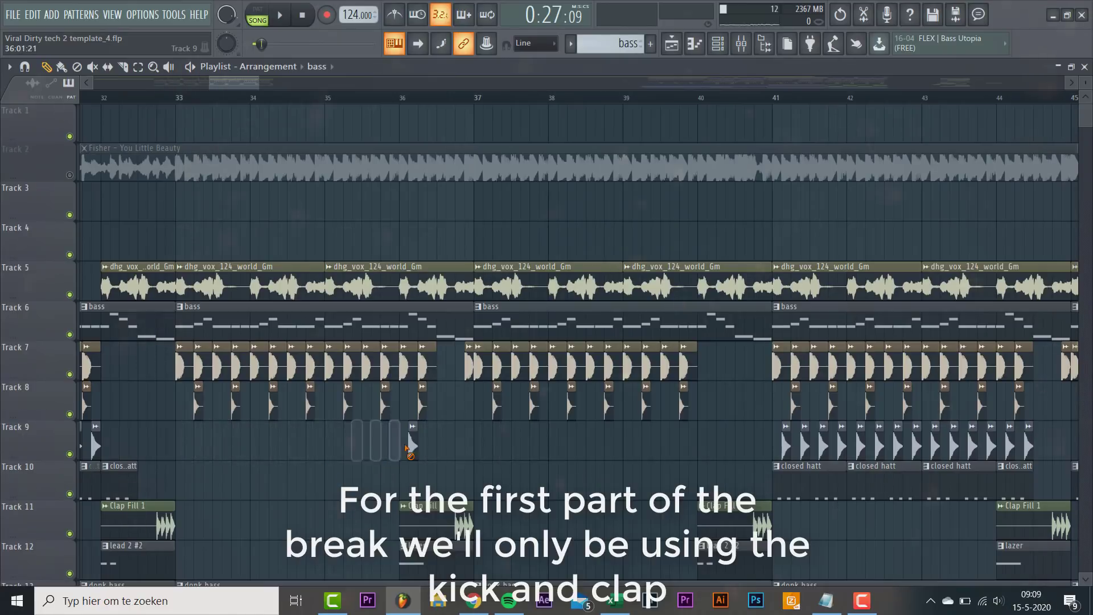
Copy the clap and open hat clips on Tracks 8 and 9 into bar 48, and delete the kicks and claps in bar 47
scroll(430, 447, "down", 5)
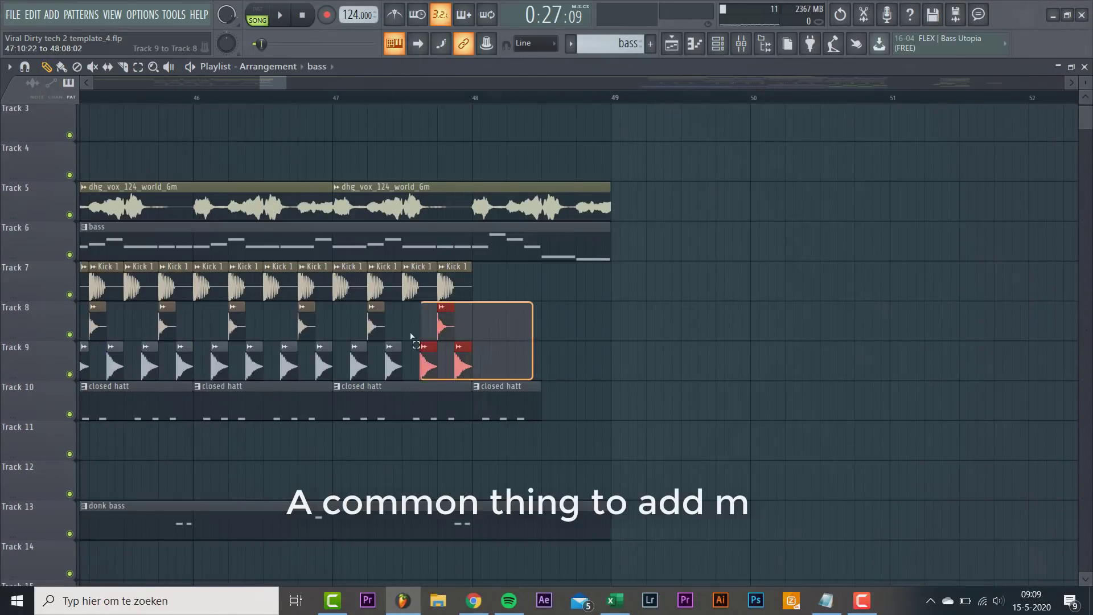
left_click_drag(343, 323, 340, 323)
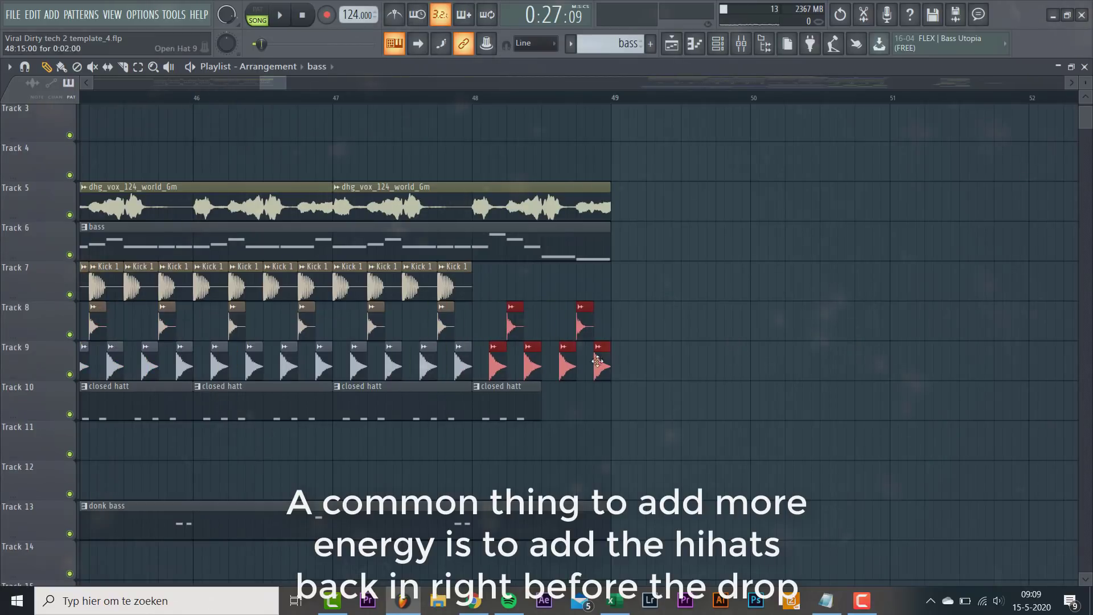
scroll(441, 304, "up", 2)
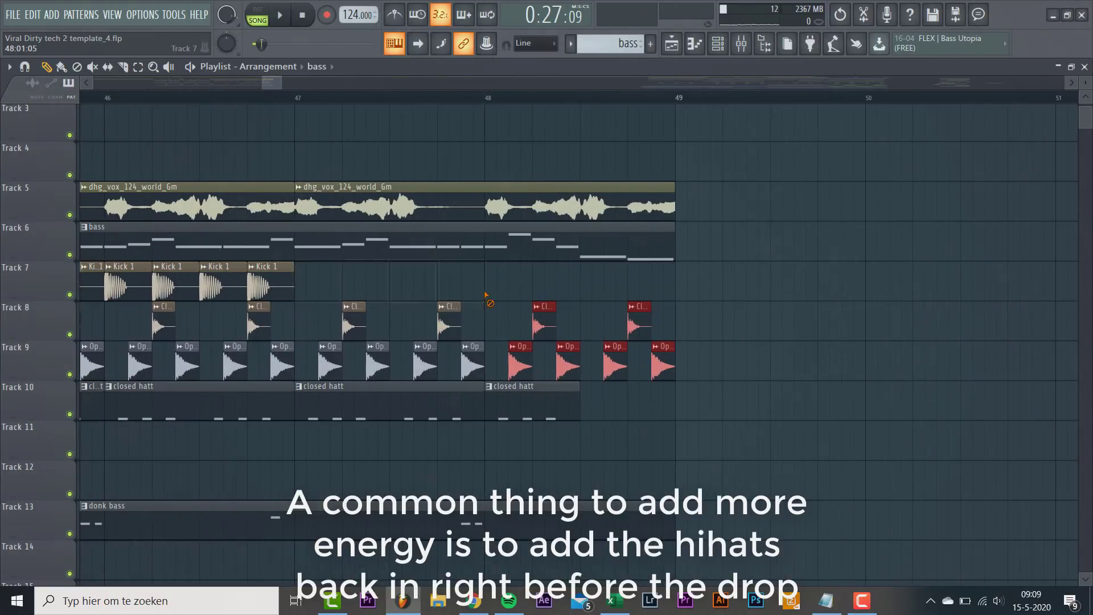
right_click(450, 319)
right_click(349, 316)
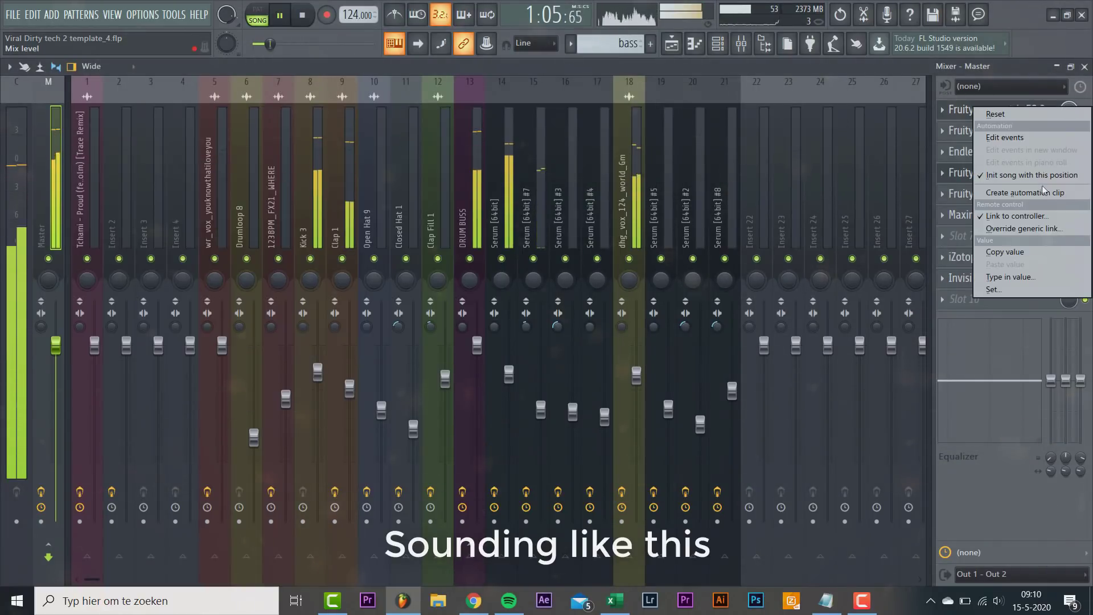
Create an automation clip for the mix level of the Master's Fruity parametric EQ 2 and shift it on Track 14 toward the breakdown
left_click(1046, 193)
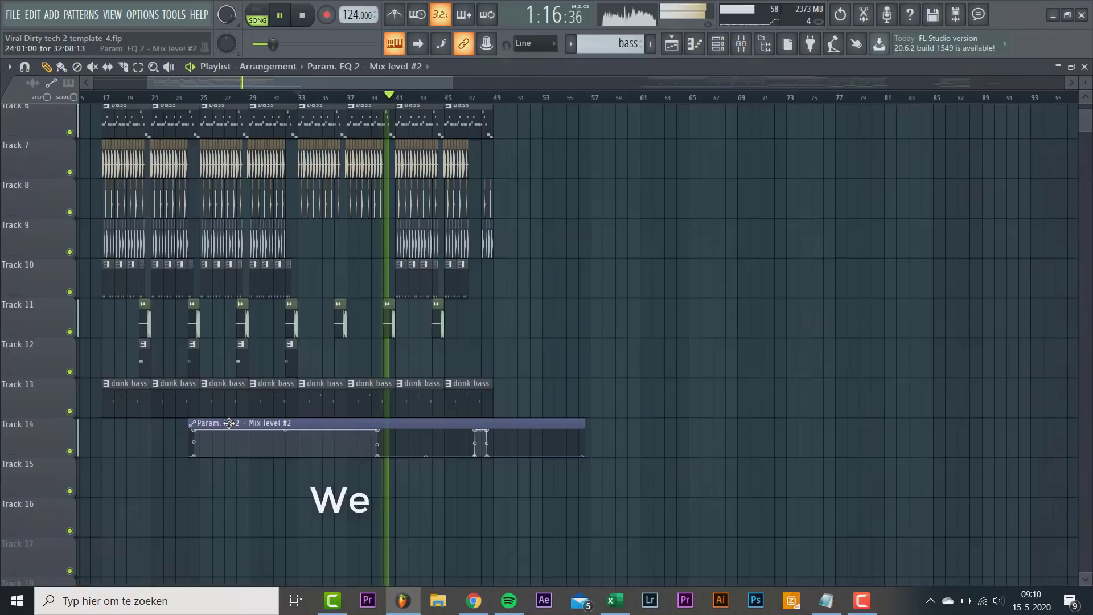
left_click_drag(231, 446, 349, 452)
scroll(330, 447, "up", 4)
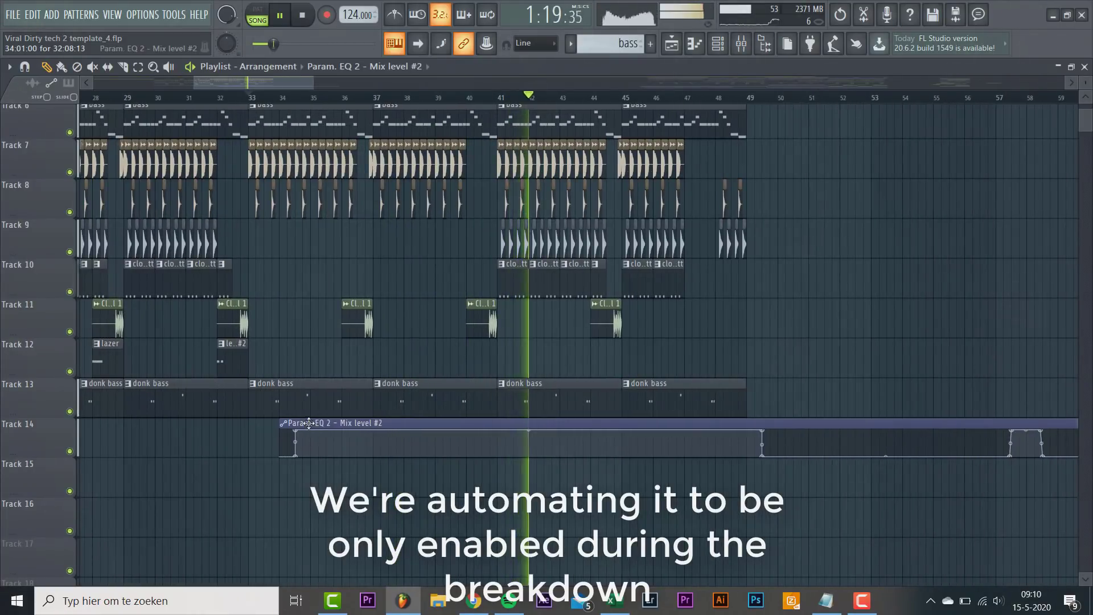
scroll(308, 423, "up", 3)
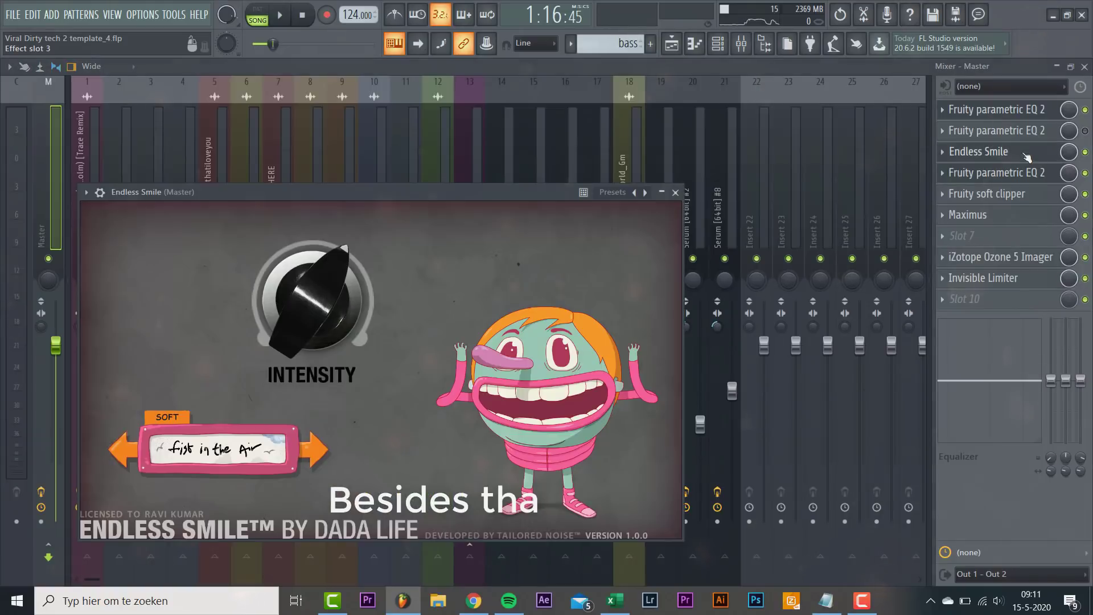
Try out the Endless Smile Intensity on the Master during playback and create an automation clip for it
left_click_drag(503, 193, 607, 160)
key("space")
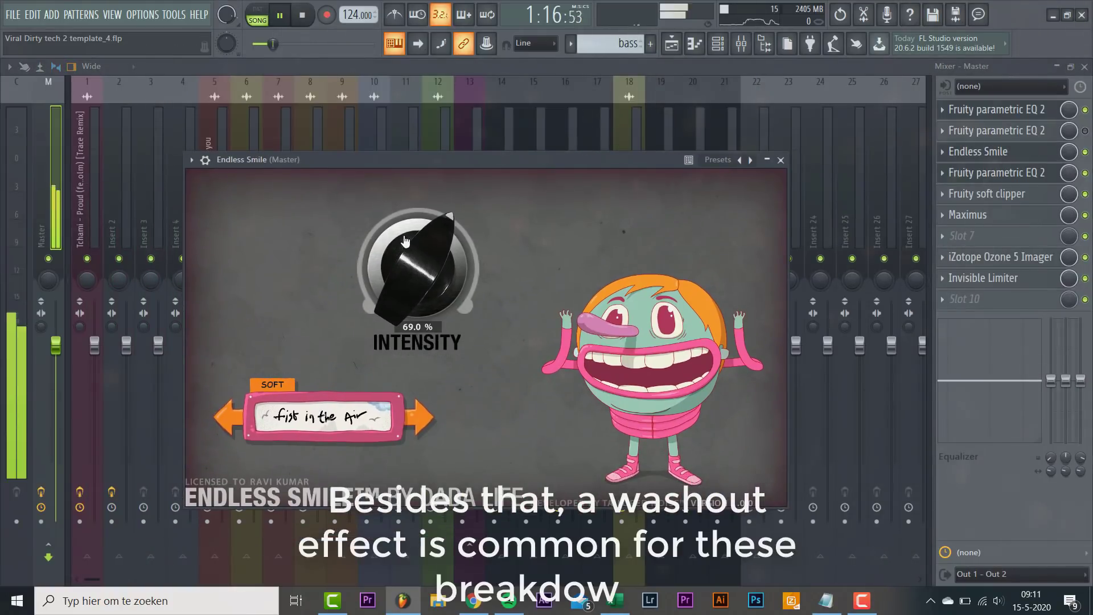
left_click_drag(405, 241, 369, 380)
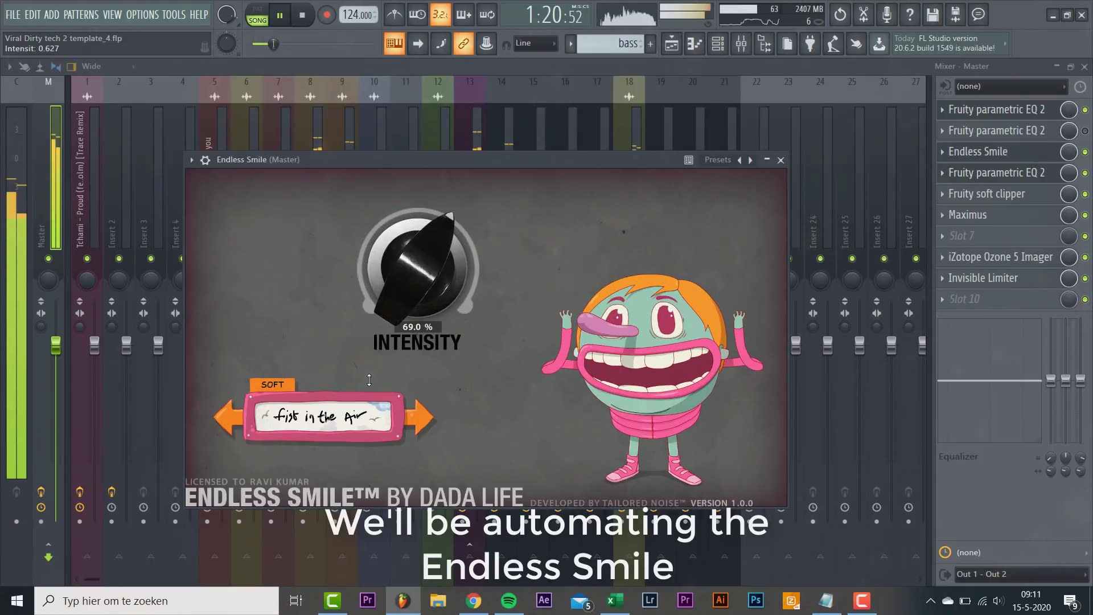
left_click(179, 12)
mouse_move(216, 185)
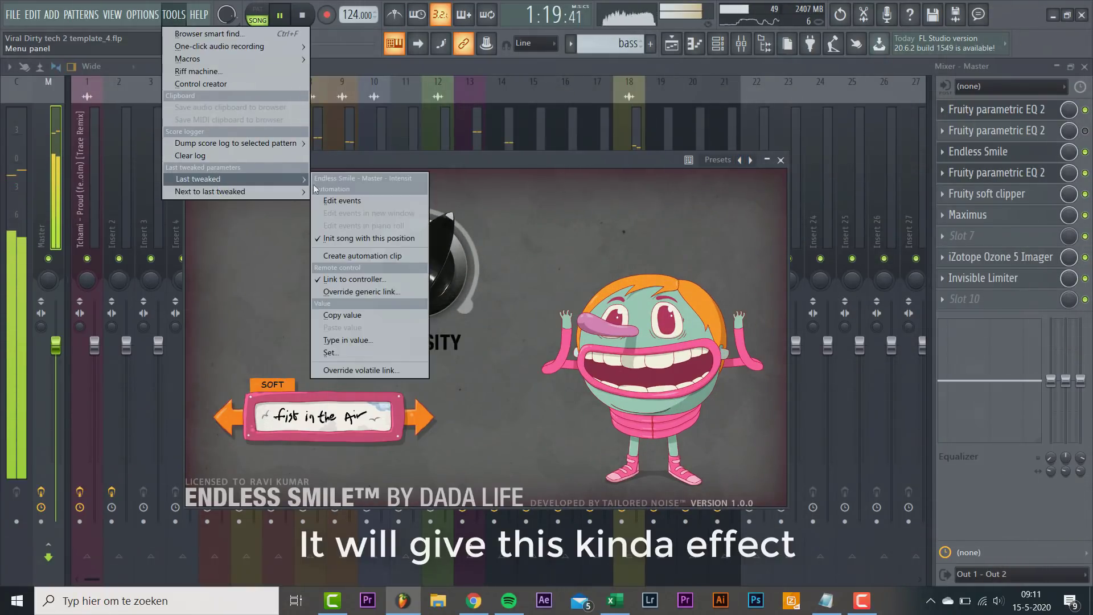
left_click(381, 257)
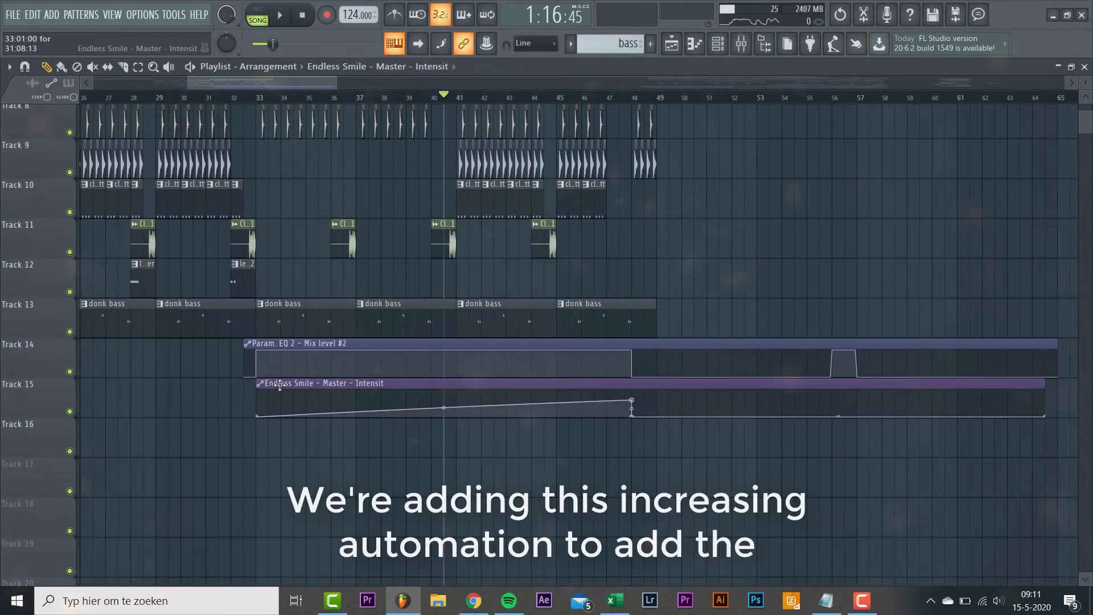
Shorten the last bass clip on Track 6 to end at bar 48 and play back the build-up
key("space")
scroll(593, 142, "up", 3)
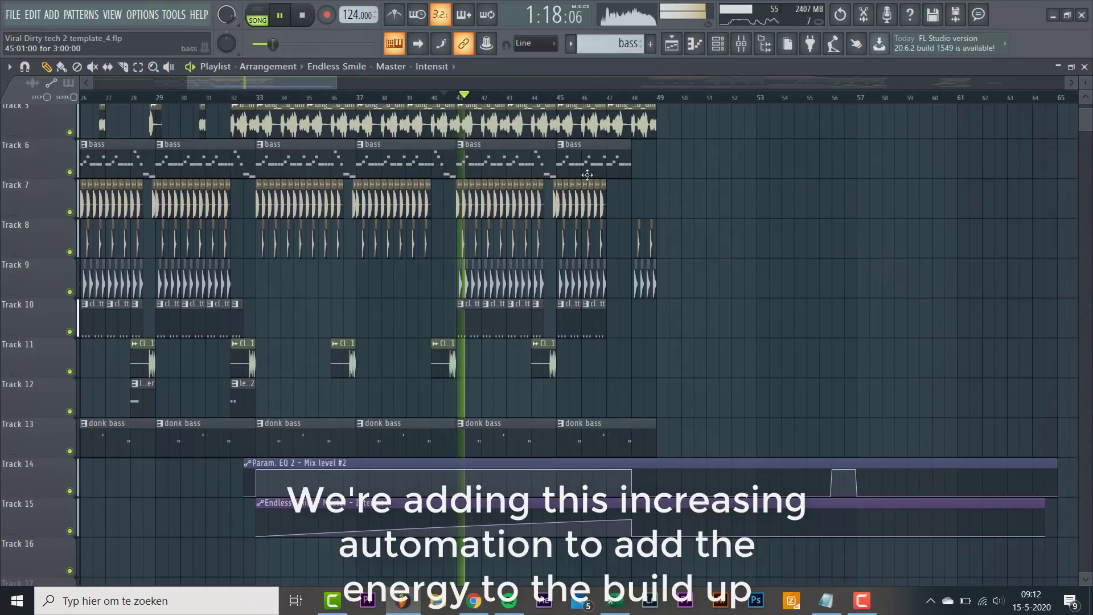
scroll(622, 400, "up", 1)
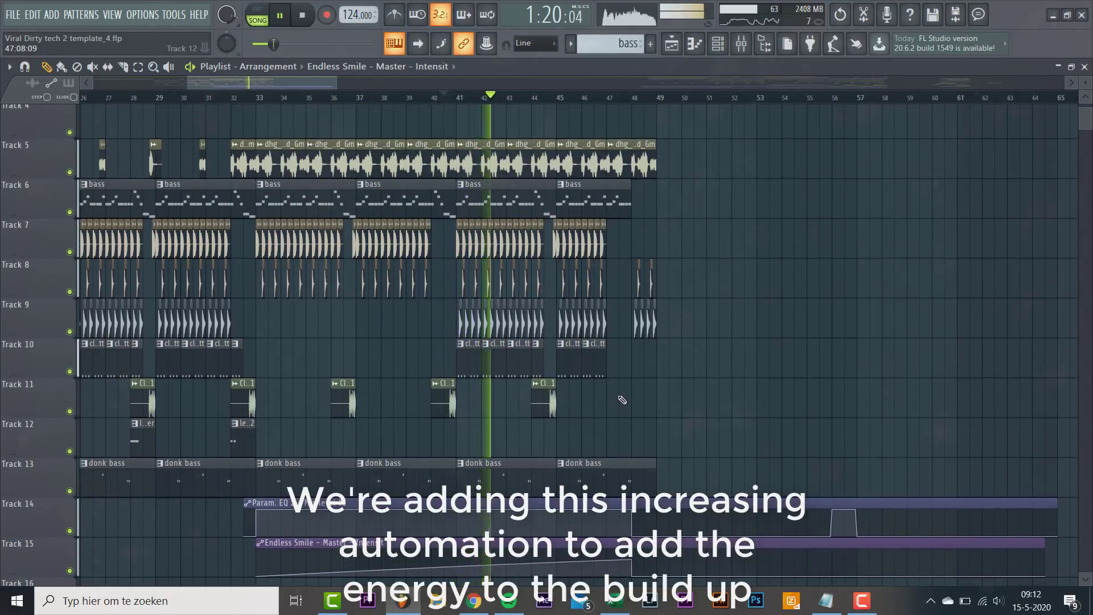
left_click(594, 98)
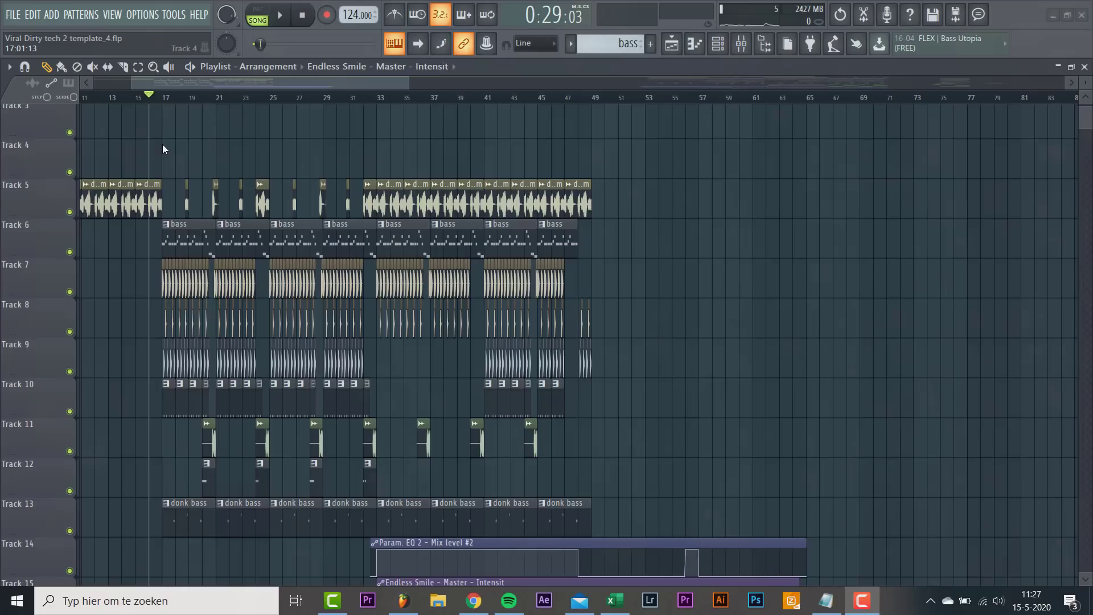
Copy all first-drop clips of bars 17 to 32 on Tracks 5 to 13 to bar 49 and play the transition into them
left_click_drag(162, 144, 141, 298)
left_click_drag(104, 239, 616, 240)
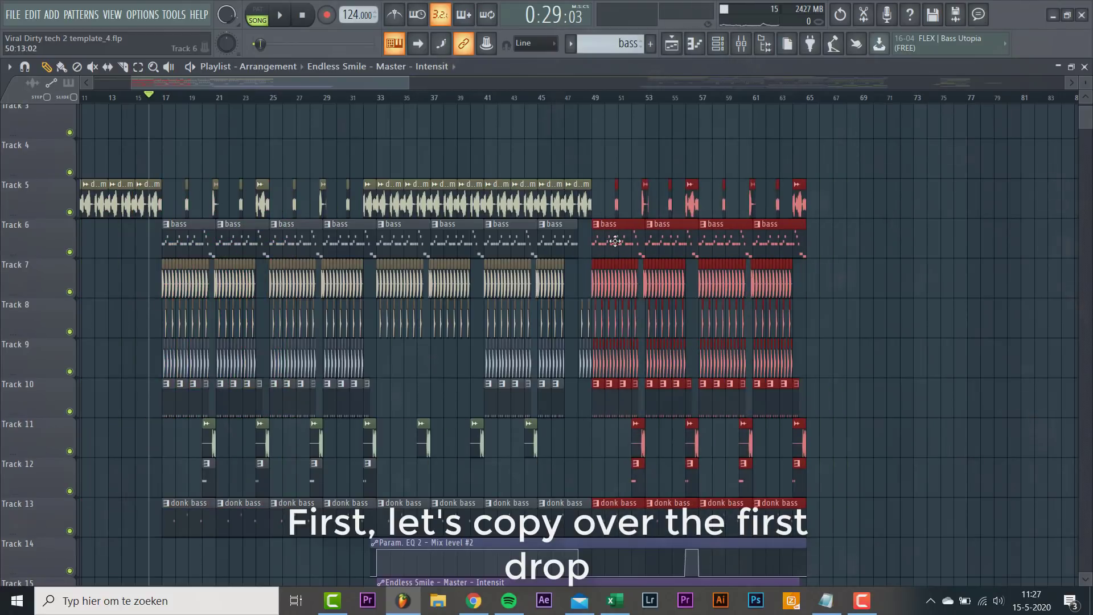
left_click(596, 97)
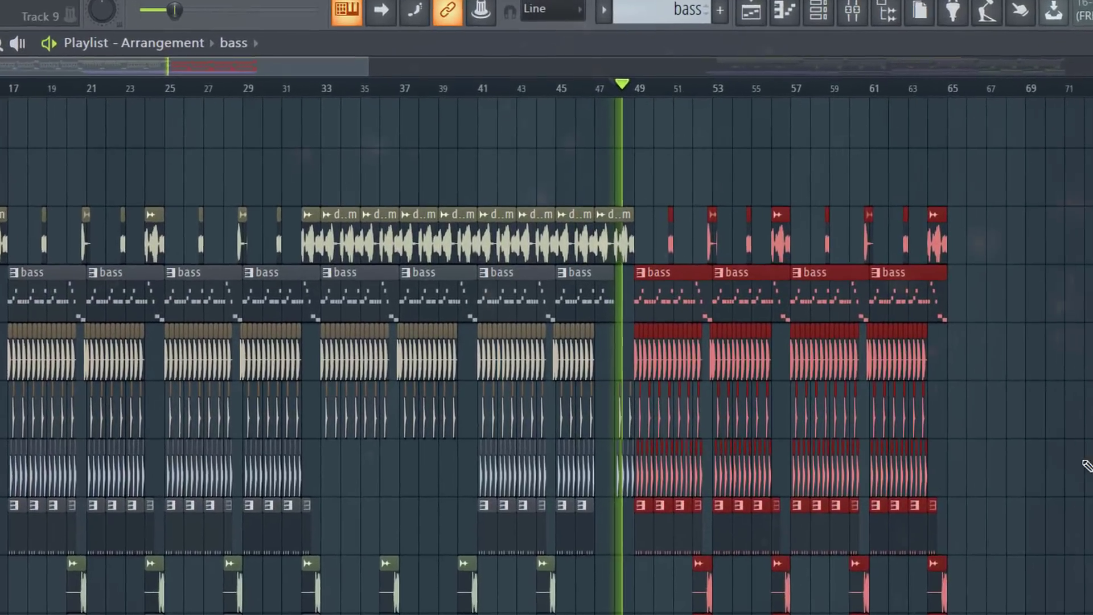
key("ctrl+d")
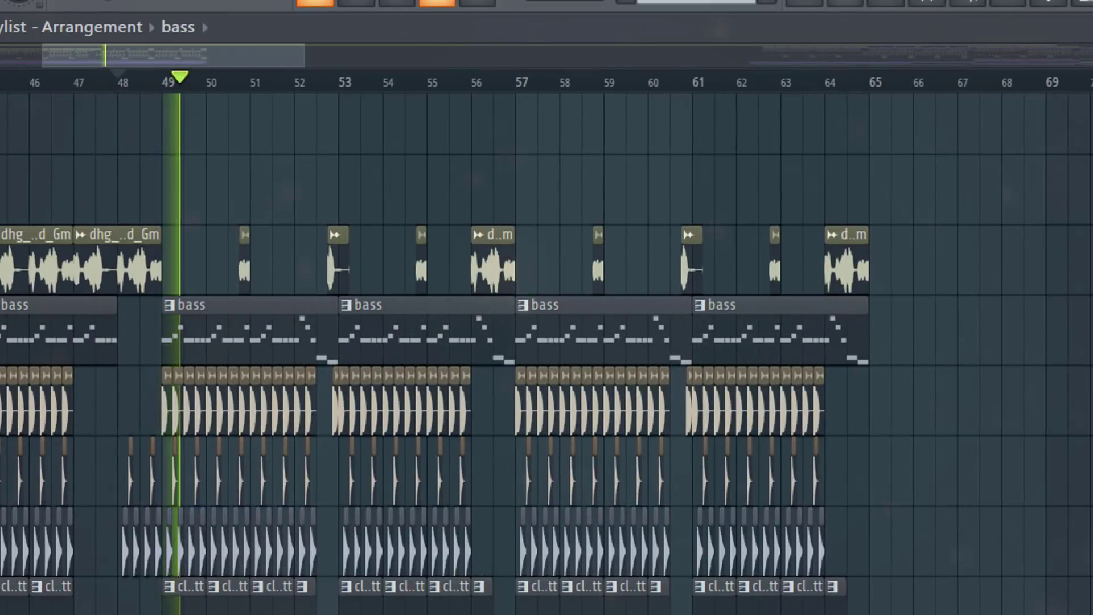
scroll(547, 342, "up", 3)
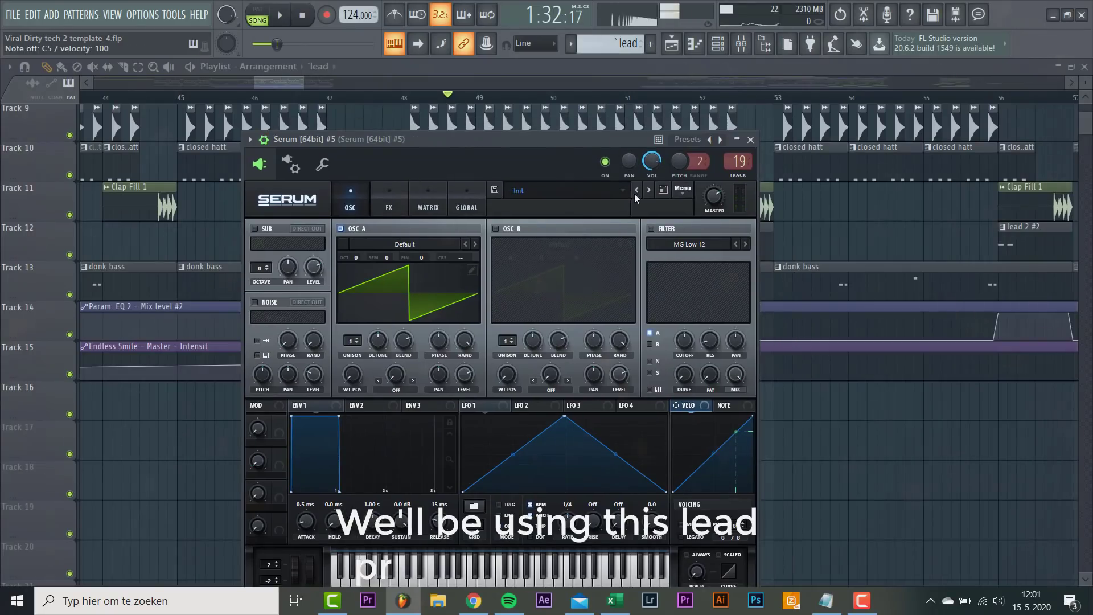
Load the LD Spot 2 preset from Sonance Sounds Dirty Tech Vol. 2 into Serum #5 and close the plugin
left_click(609, 190)
mouse_move(966, 277)
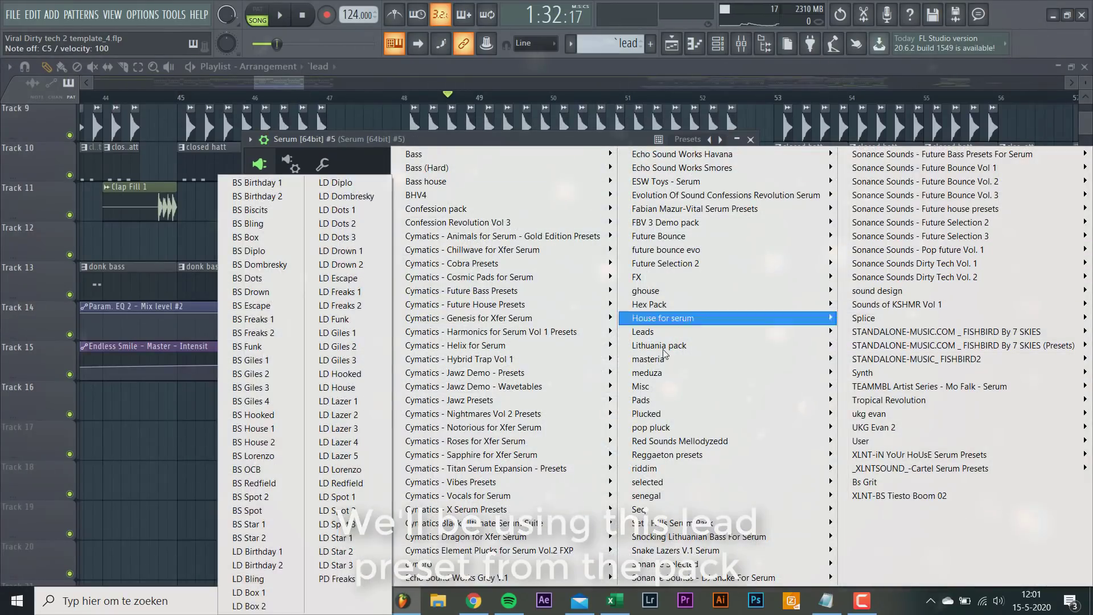
left_click(327, 514)
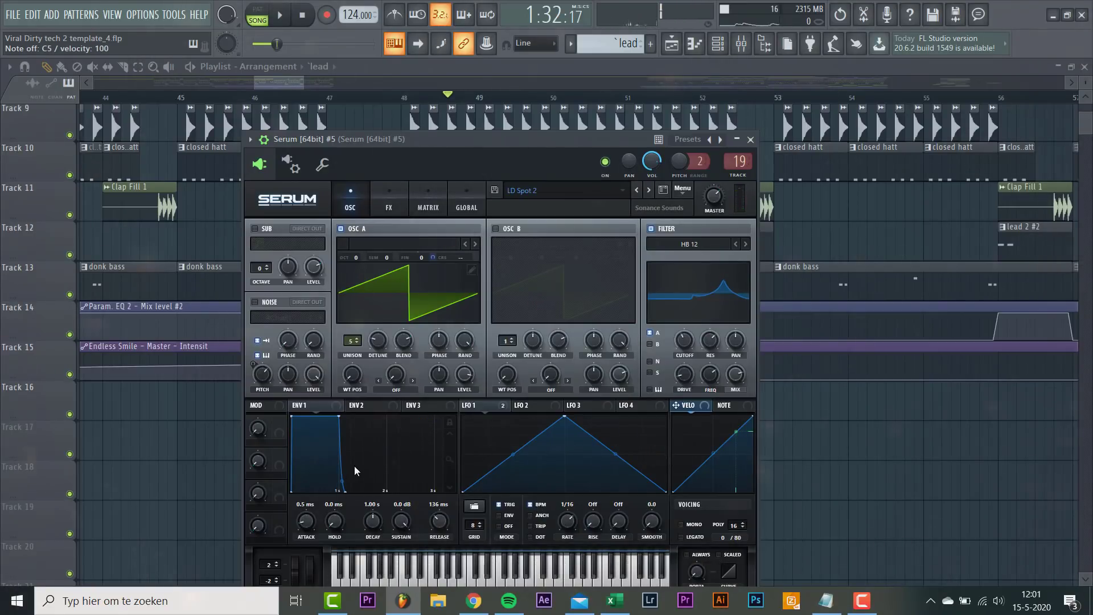
key("Escape")
Open the piano roll of Serum #5 and draw a G4 note at the start of bar 1, followed by a G#4
right_click(451, 361)
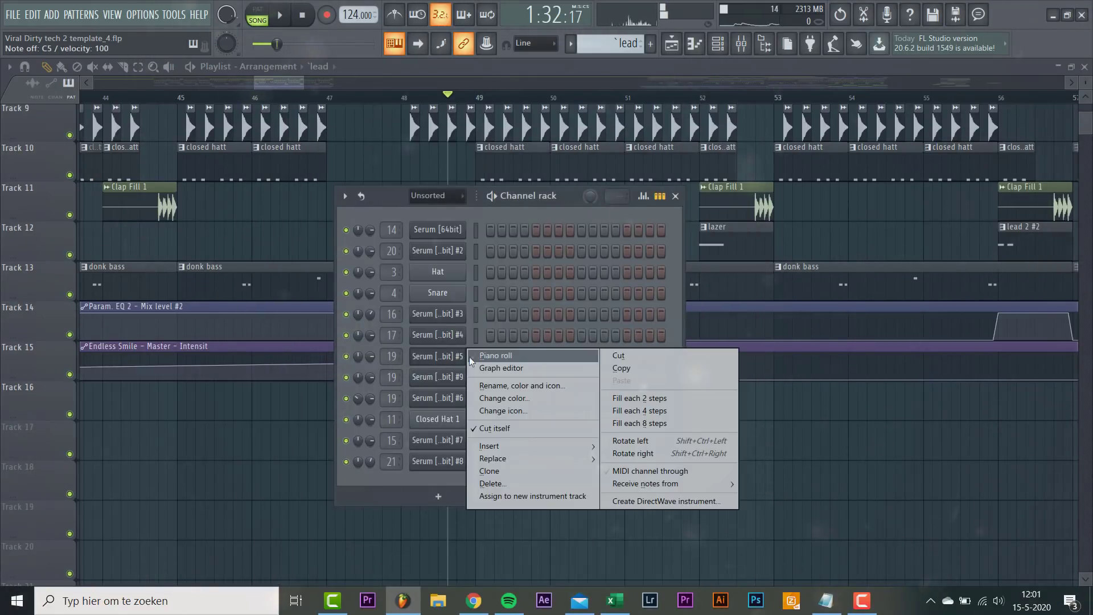
left_click(473, 358)
left_click(61, 331)
left_click_drag(64, 332, 119, 332)
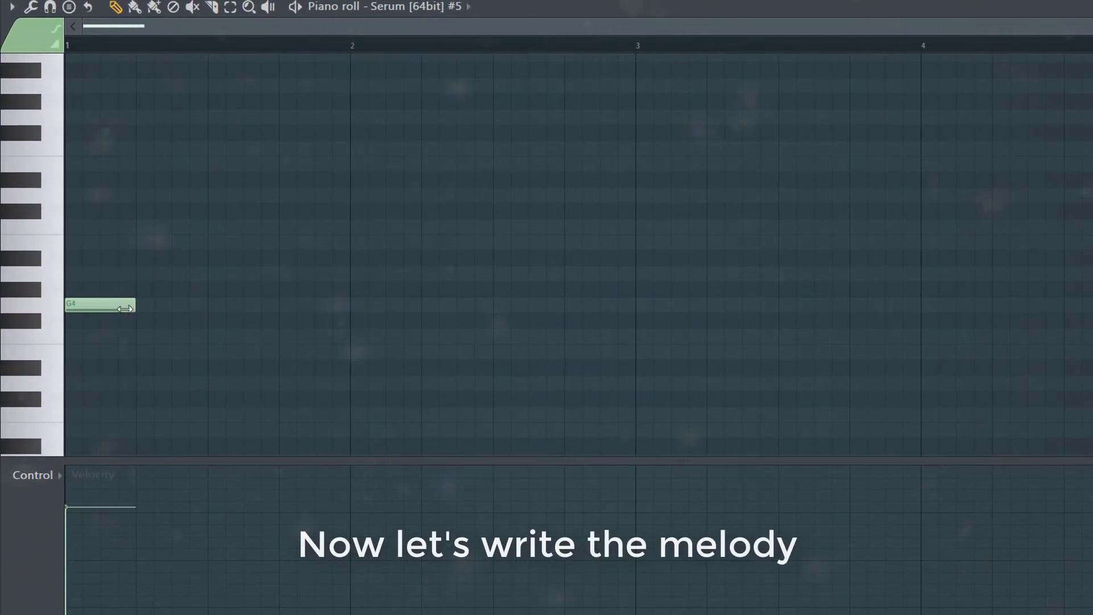
key("space")
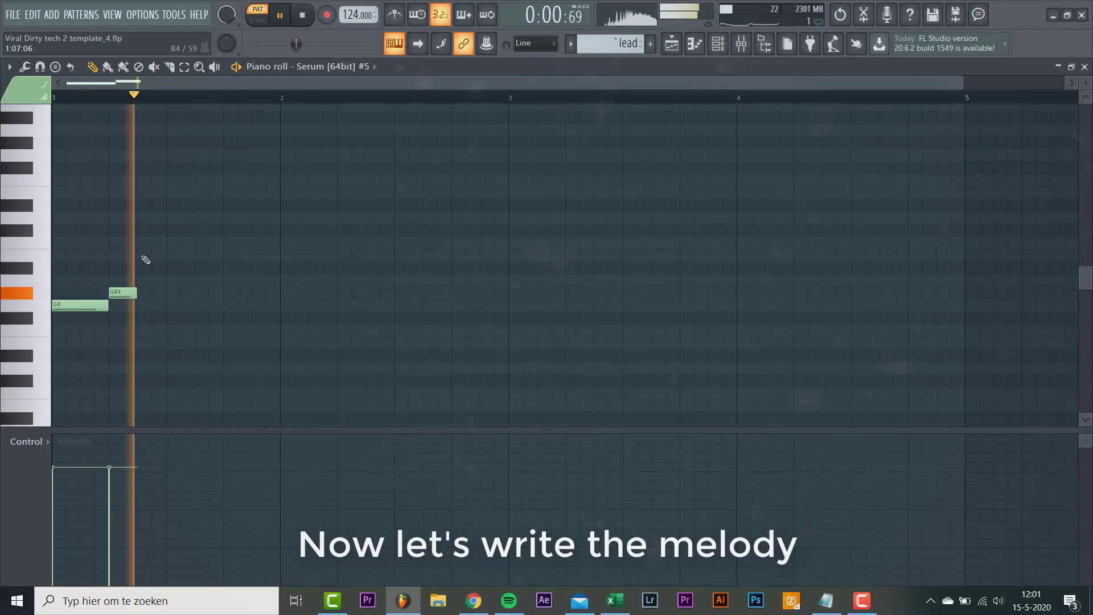
Add a C5 note after the G#4, followed by a long G4 stretched to the end of bar 2
left_click(181, 227)
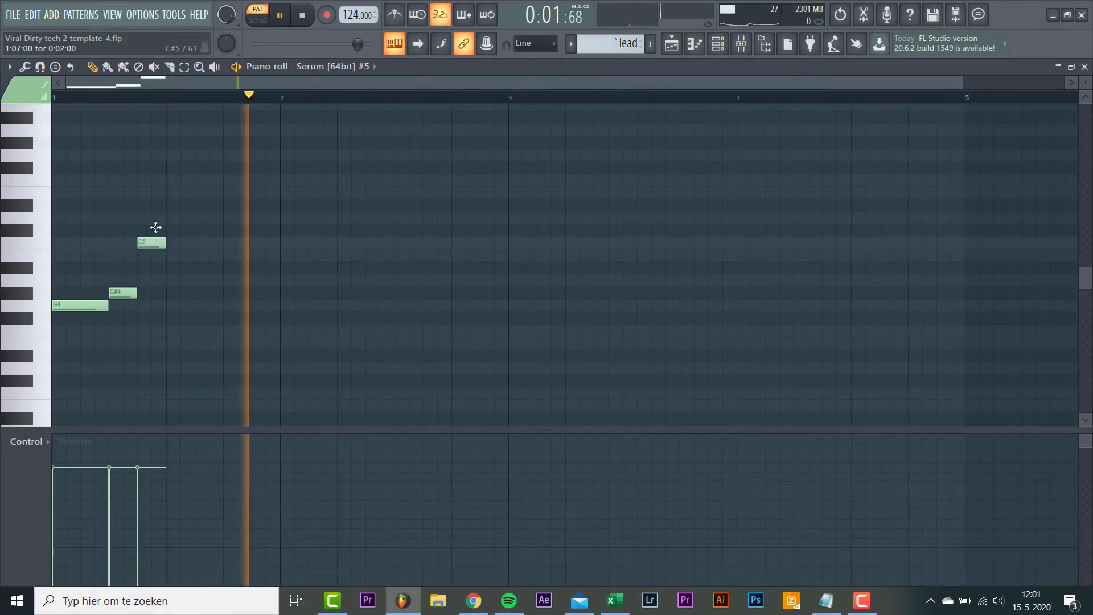
left_click_drag(156, 228, 156, 230)
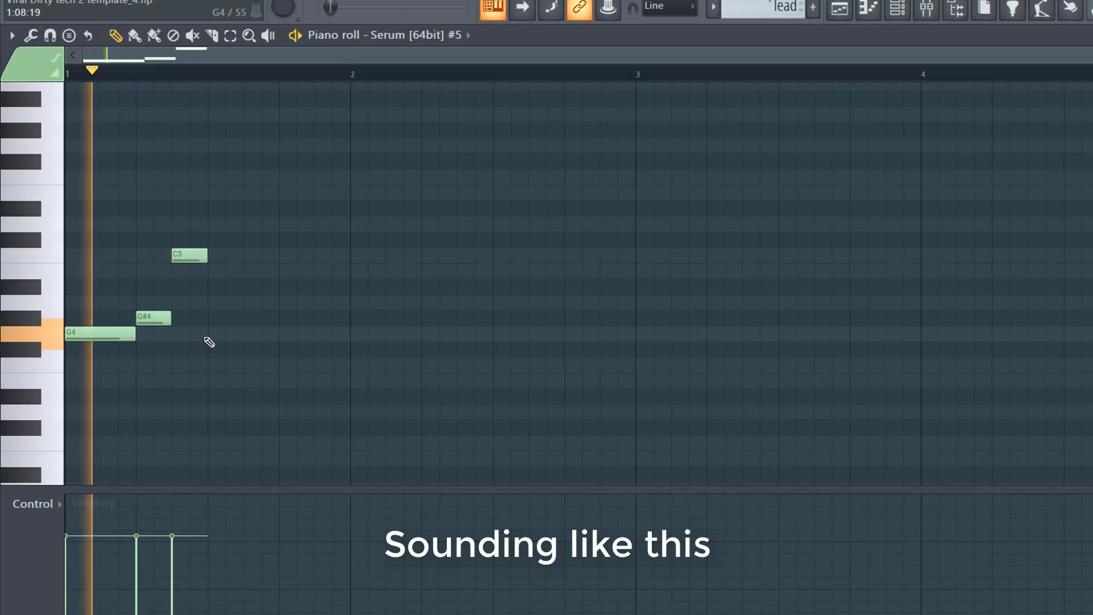
left_click(209, 335)
left_click_drag(244, 334, 640, 334)
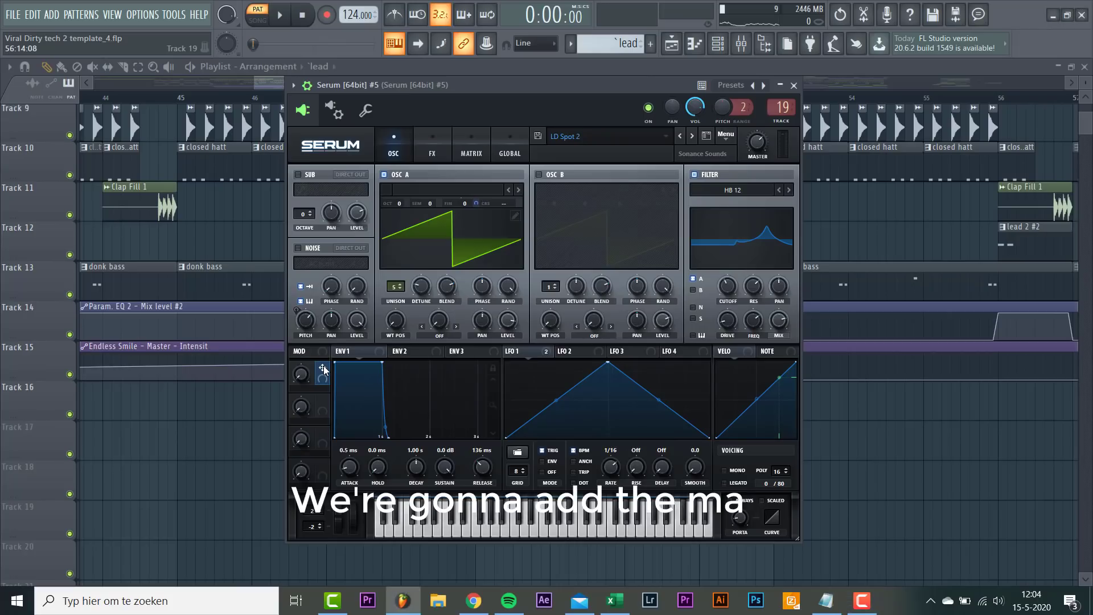
Assign Serum #5's Macro 1 to the LFO 1 rate and OSC A detune, and automate it on Track 17 to ramp up and down over bar 50
key("space")
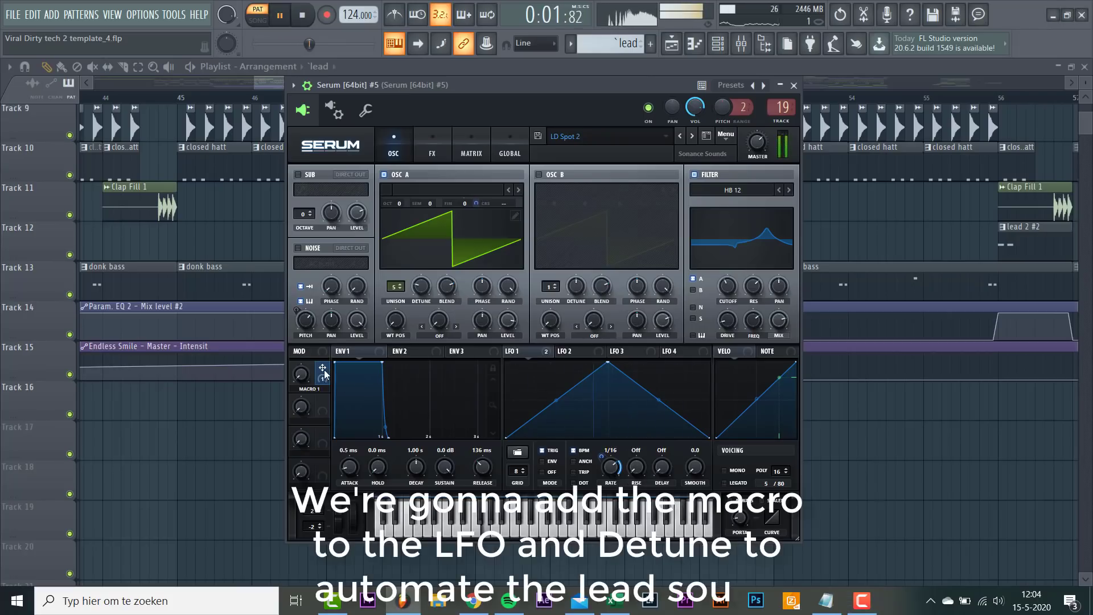
left_click_drag(420, 280, 421, 281)
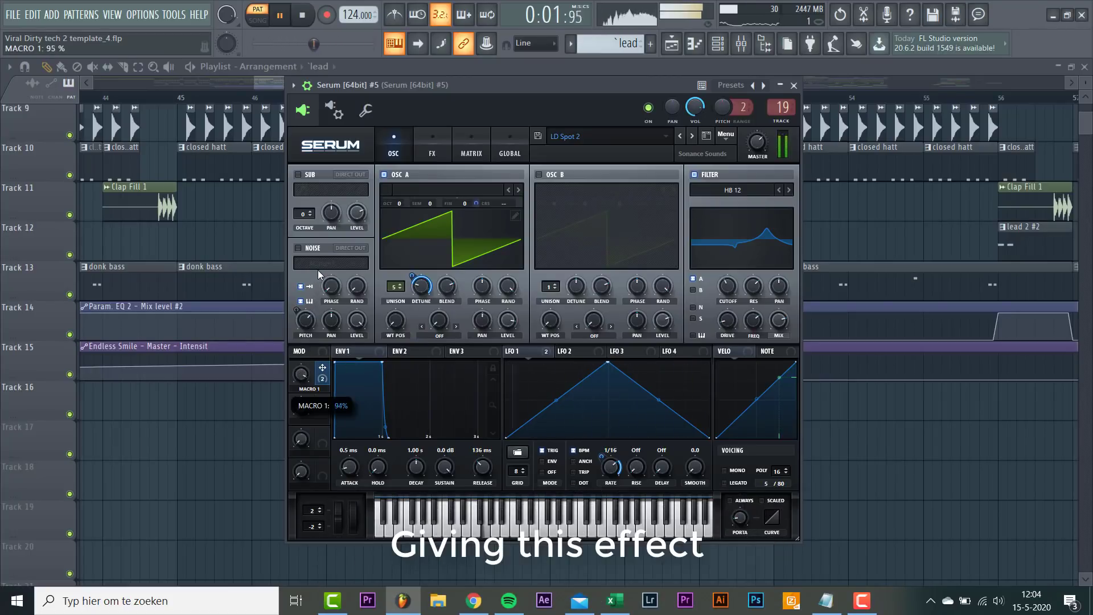
right_click(253, 483)
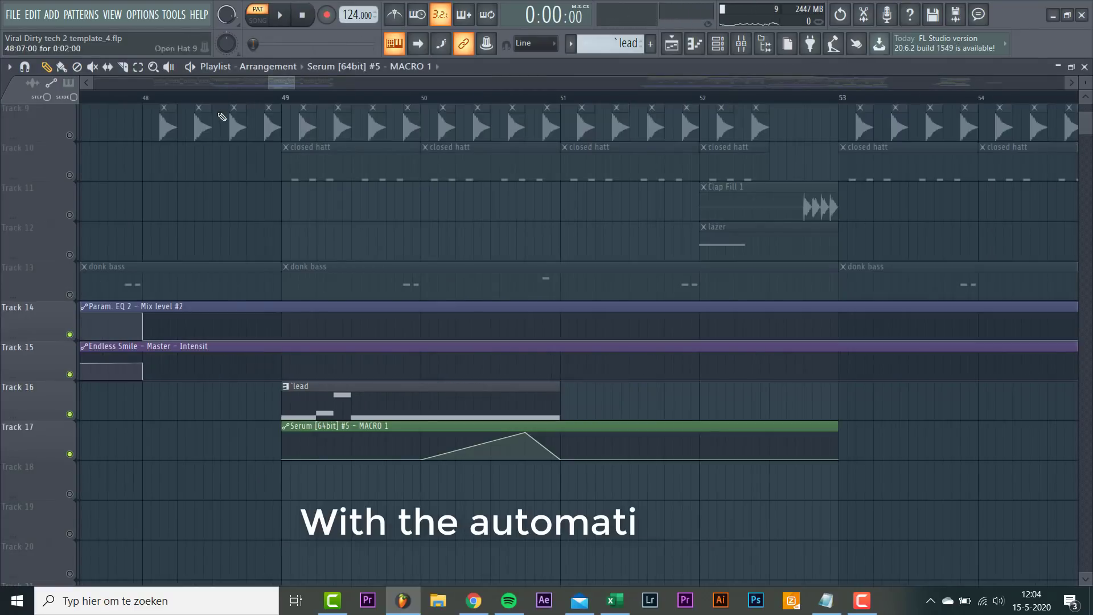
key("space")
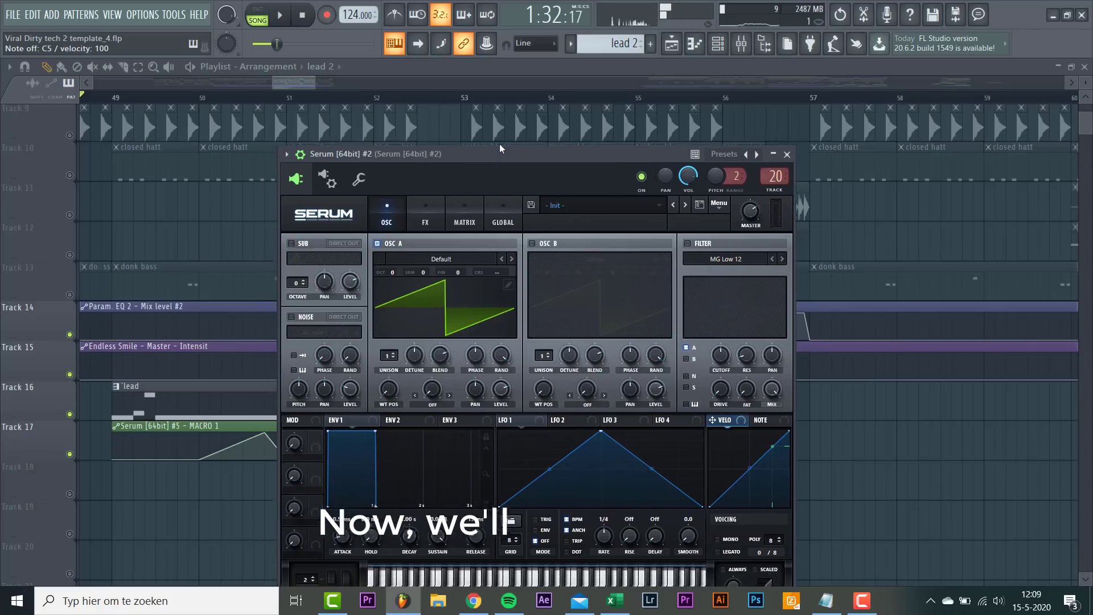
Load the LD Giles 3 preset from Sonance Sounds Dirty Tech Vol. 2 into Serum #2 for the second lead
left_click(622, 191)
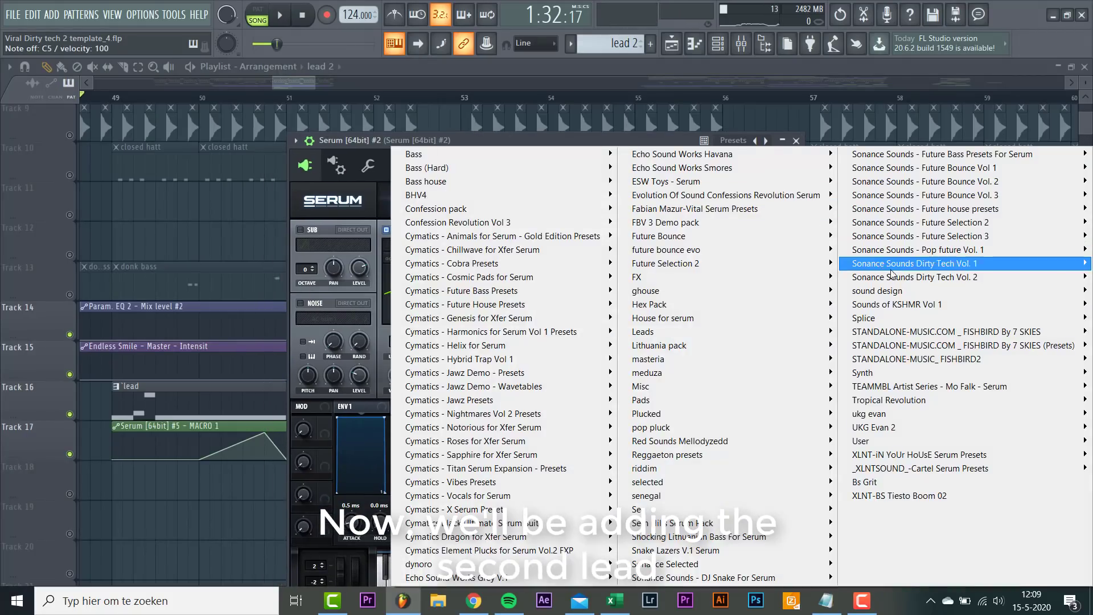
mouse_move(871, 277)
left_click(356, 332)
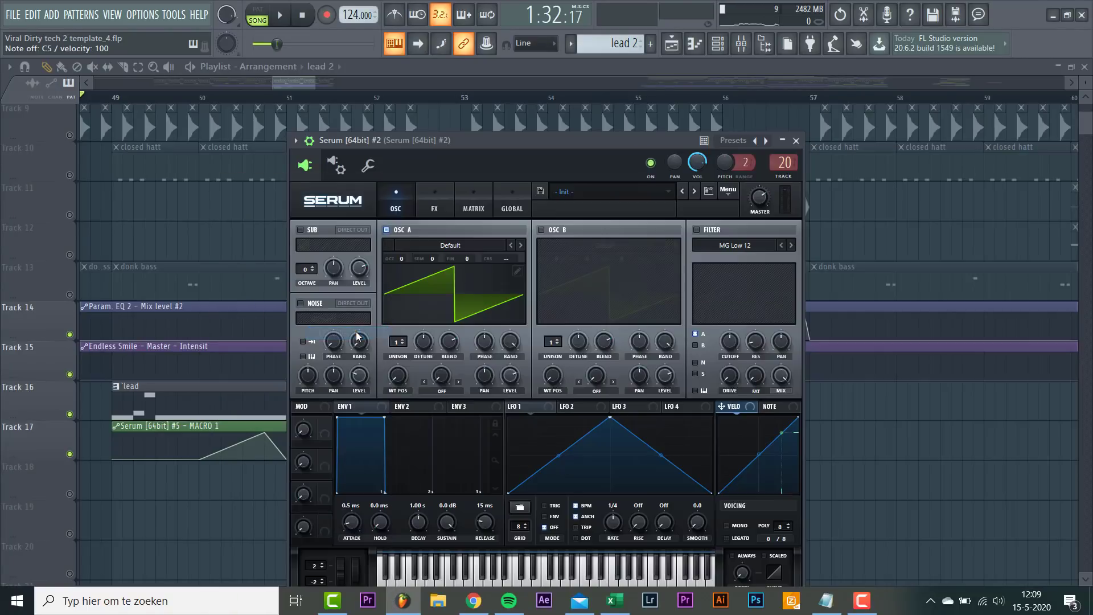
left_click(694, 191)
left_click(695, 191)
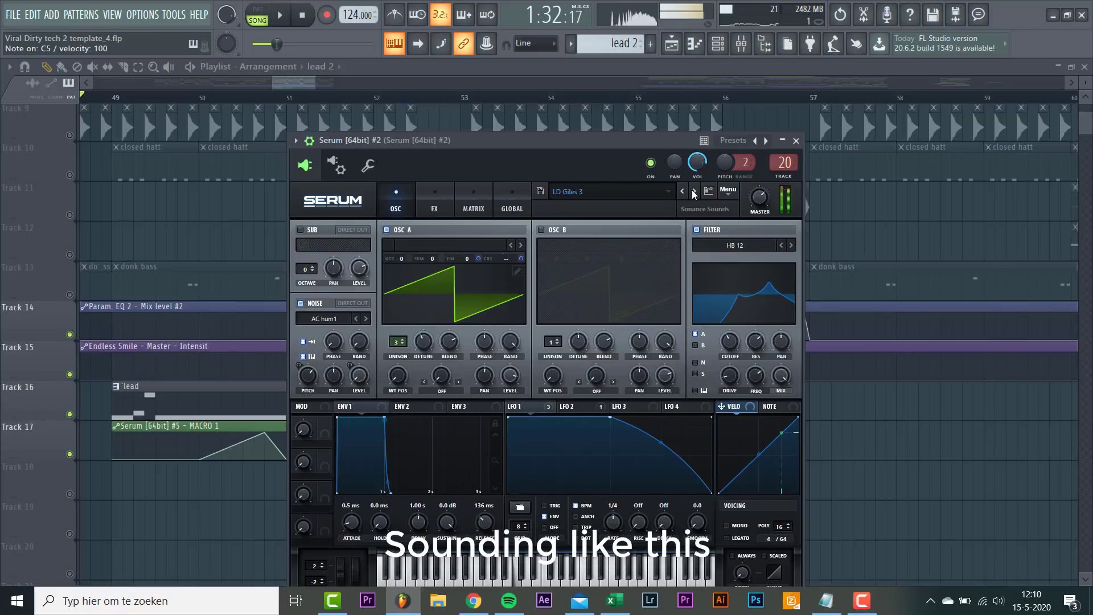
Draw one steady G4 note across bars 1 and 2 in Serum #2's piano roll and audition the pattern
key("Escape")
right_click(456, 252)
left_click(481, 252)
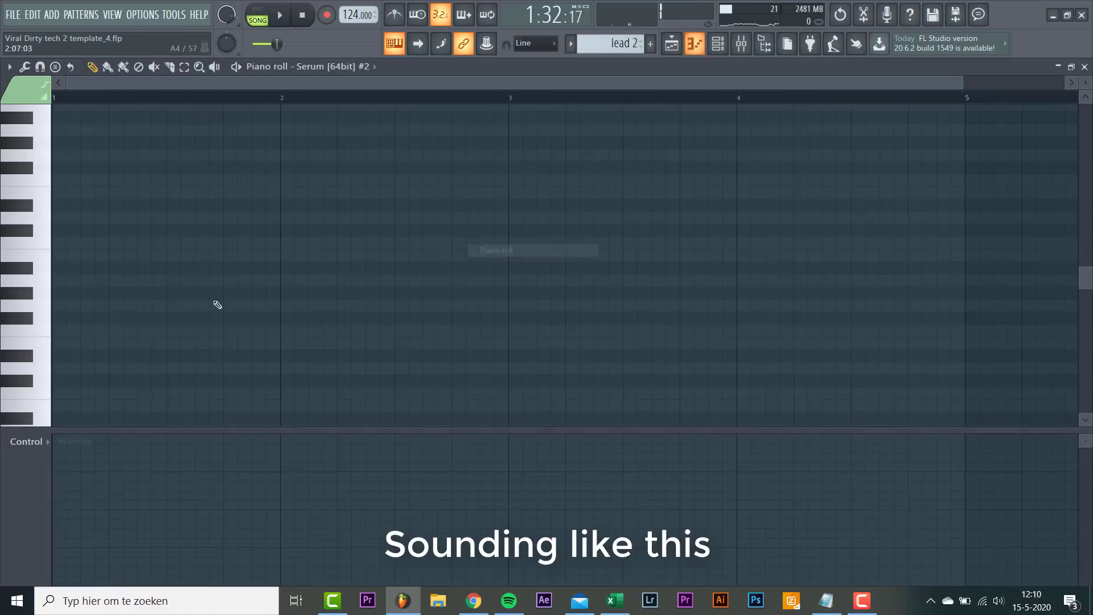
left_click_drag(215, 305, 98, 306)
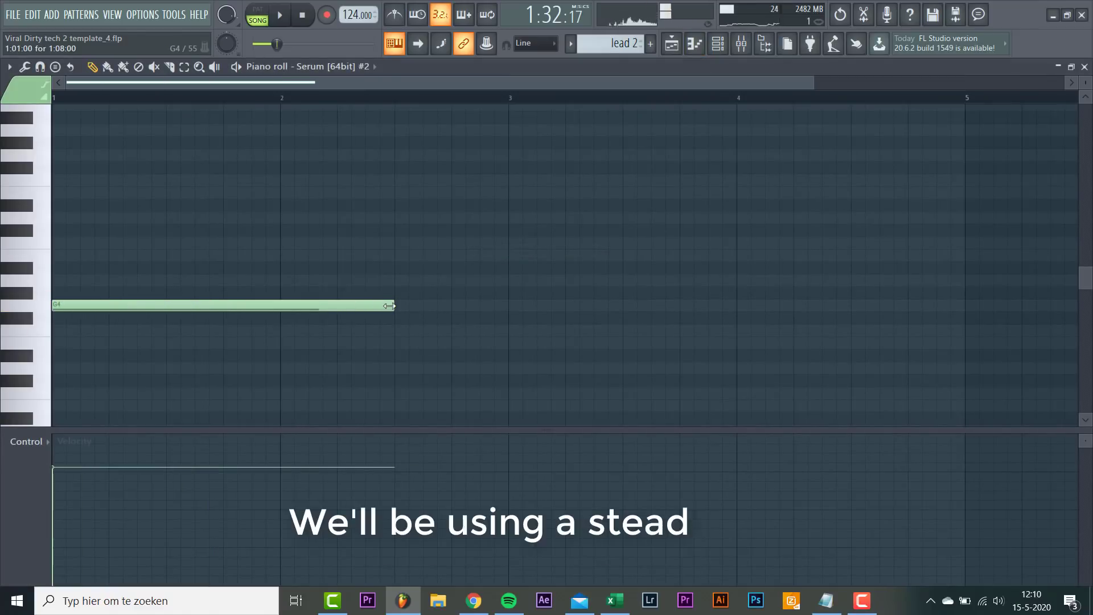
left_click_drag(472, 306, 506, 306)
key("space")
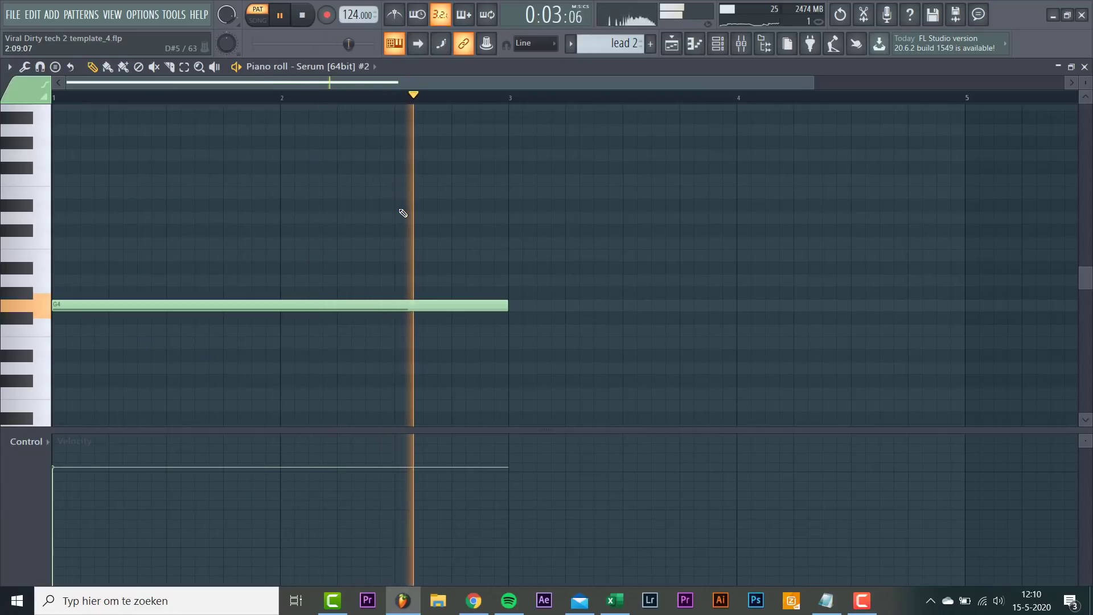
key("Escape")
key("space")
Automate Serum #2's pitch bend under the lead 2 clip from bar 53, falling over the second half of bar 54, and play it
left_click(438, 249)
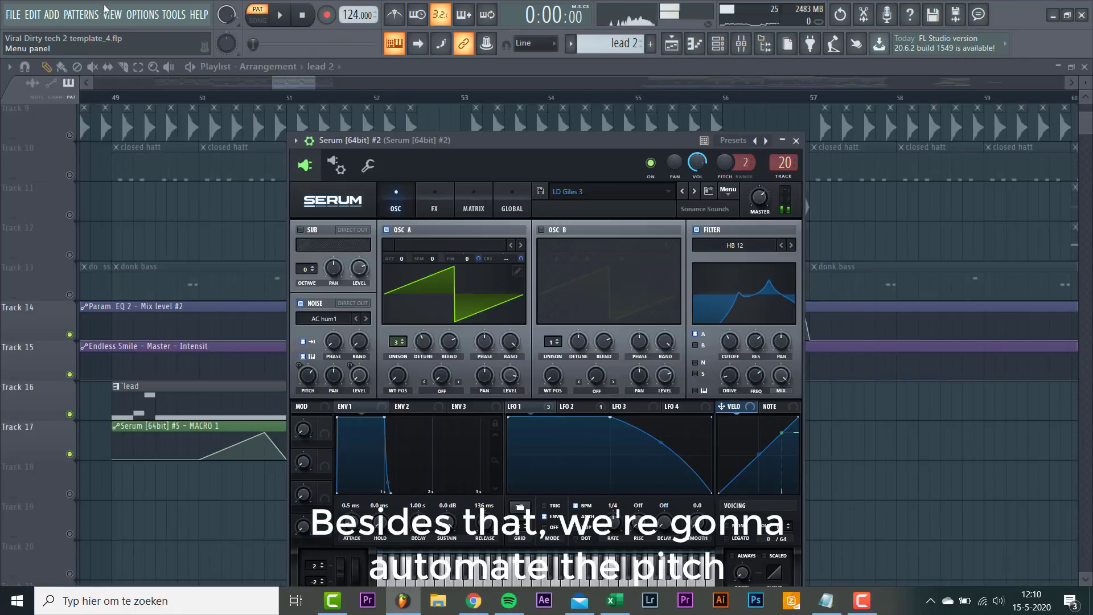
left_click(138, 14)
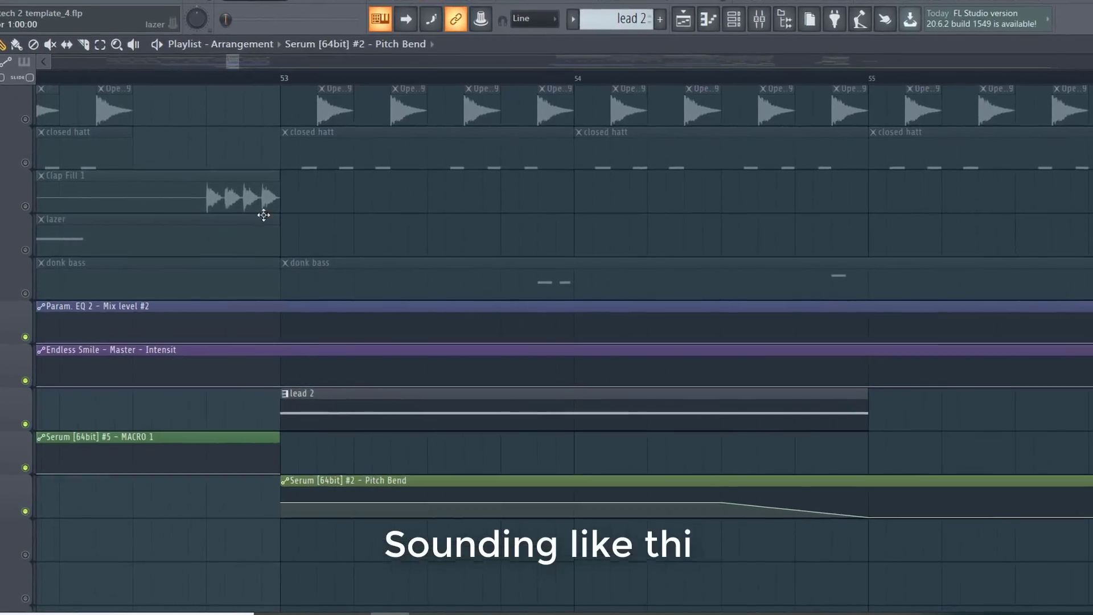
key("space")
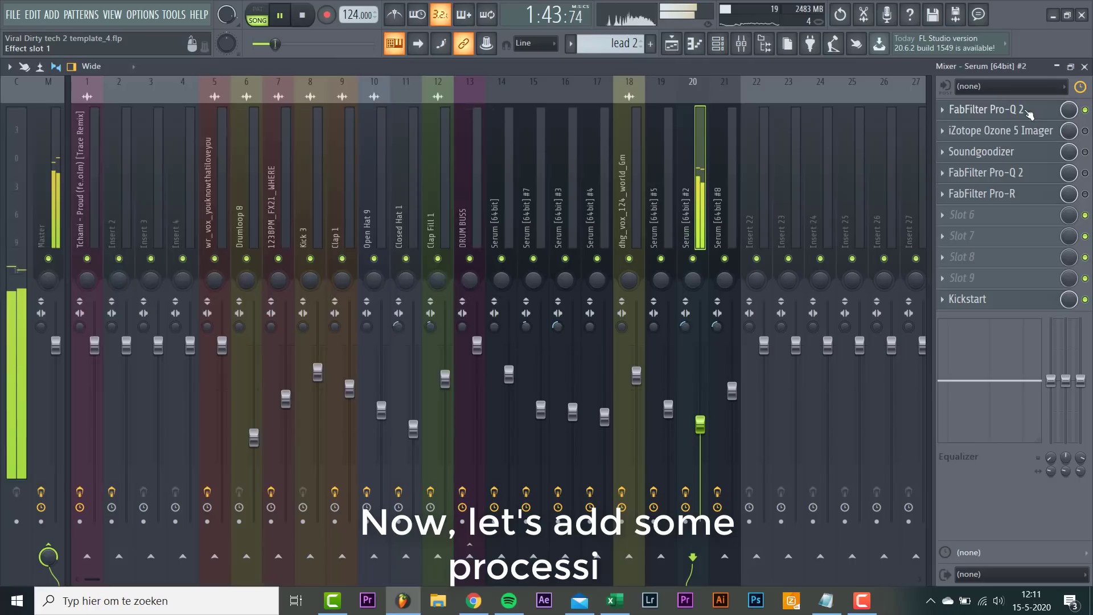
Examine the FabFilter Pro-Q 2 and iZotope Ozone 5 Imager settings on Serum #2's mixer insert
left_click(1013, 109)
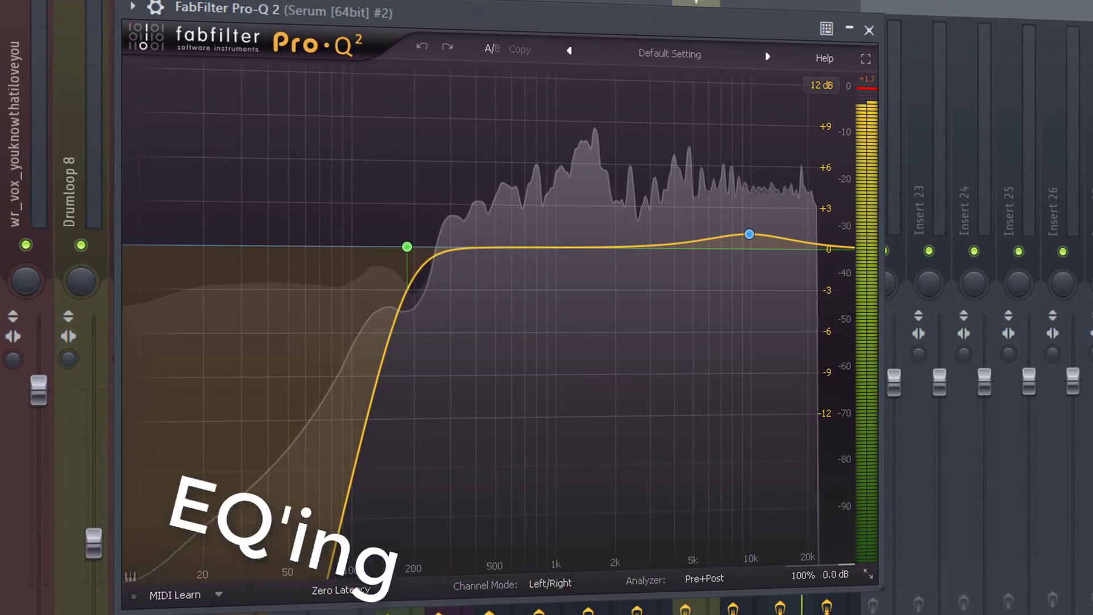
left_click(1020, 125)
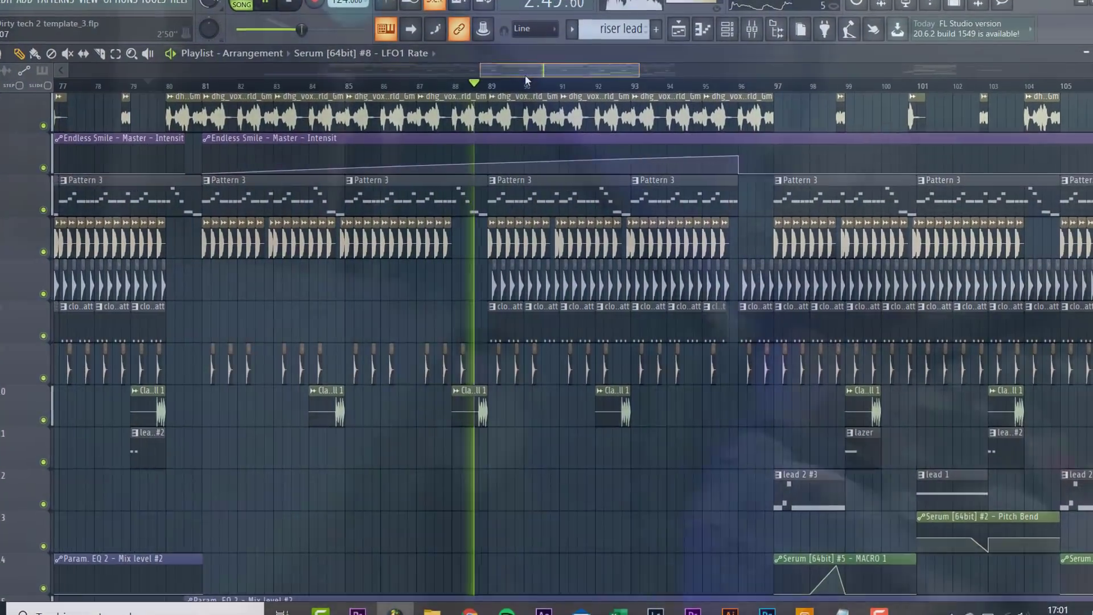
Review the playlist tracks from the build-up through the second drop, about bars 86 to 113, during playback
left_click_drag(525, 75, 576, 52)
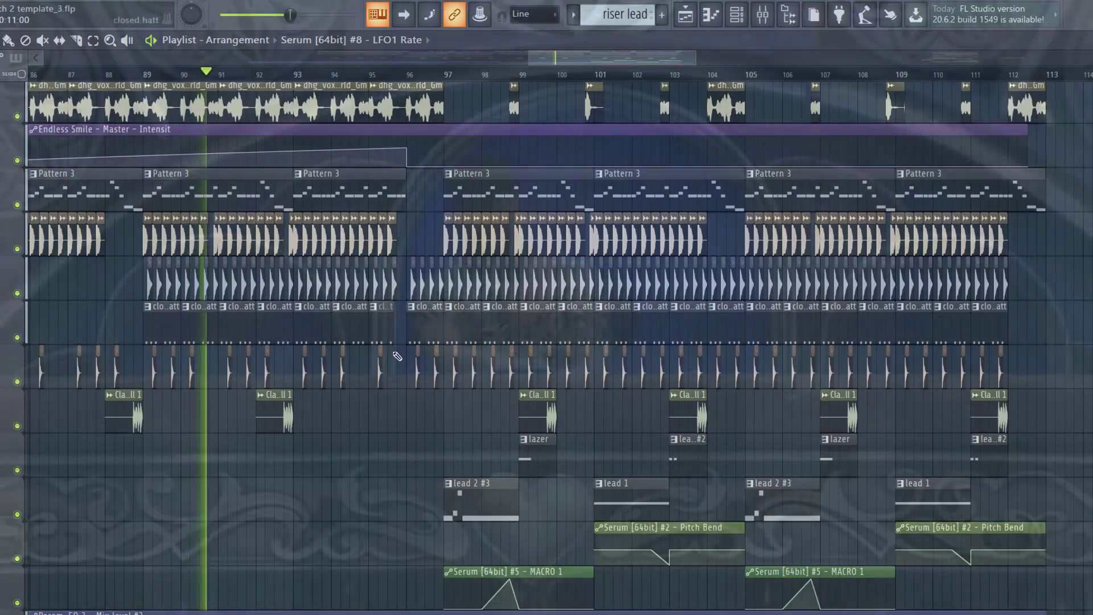
scroll(399, 360, "down", 3)
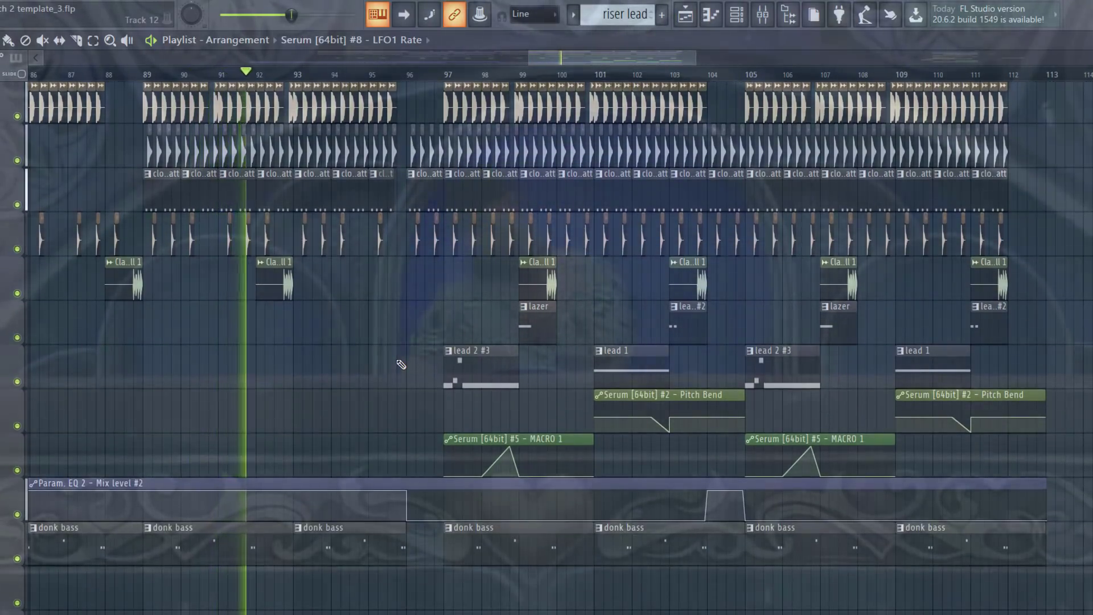
scroll(398, 361, "up", 3)
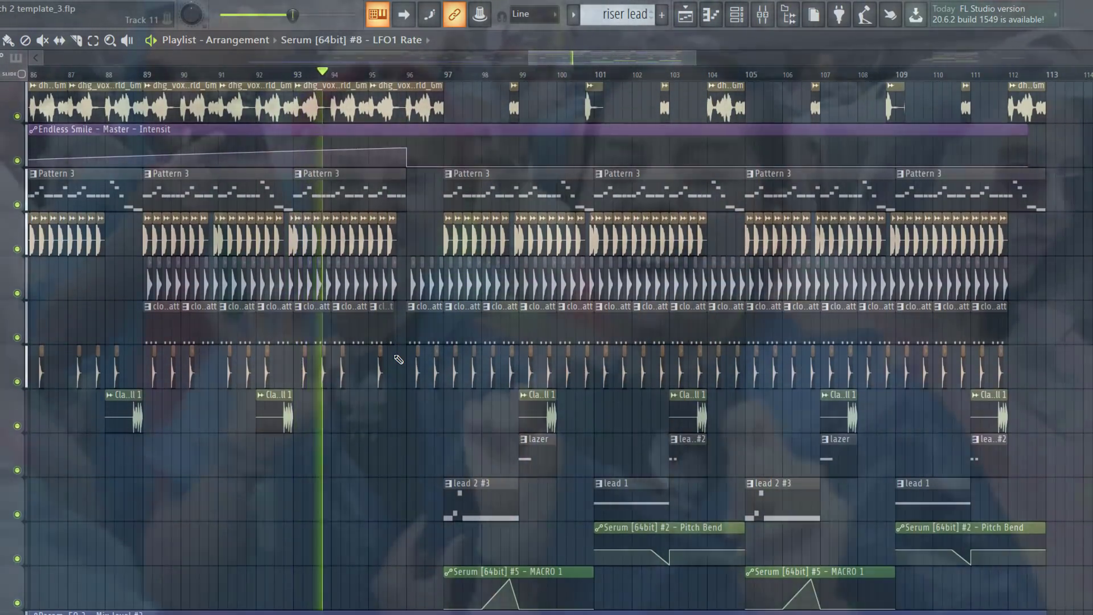
scroll(398, 359, "down", 2)
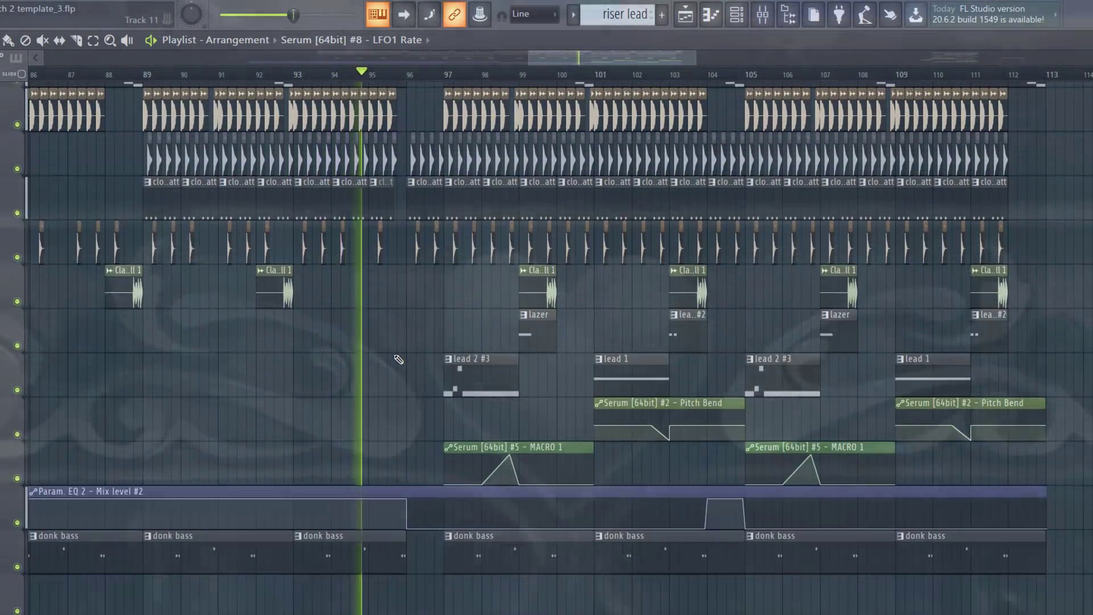
scroll(398, 359, "up", 1)
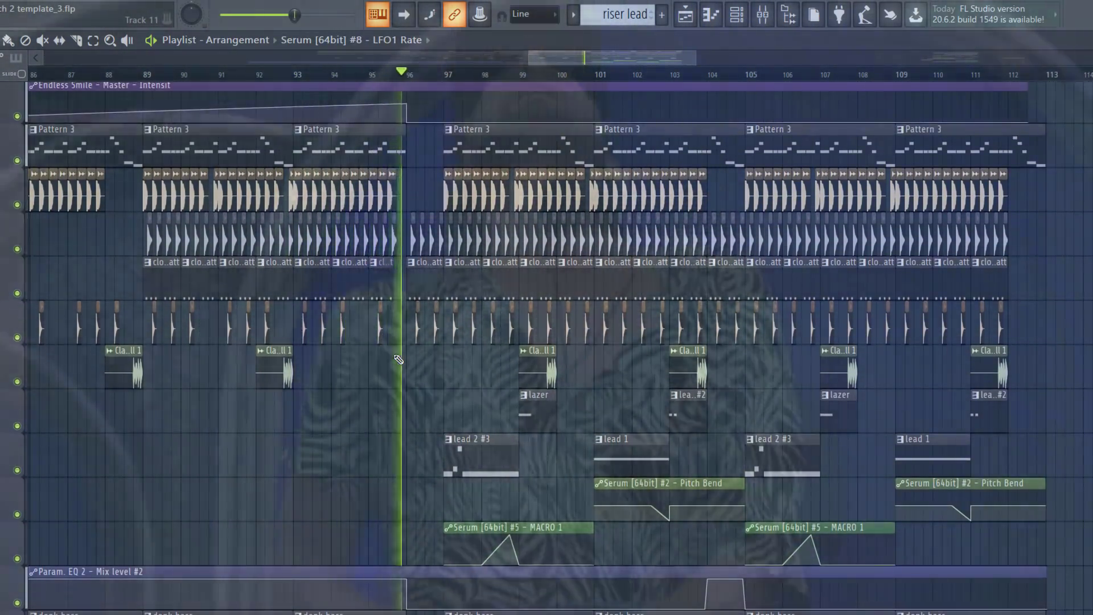